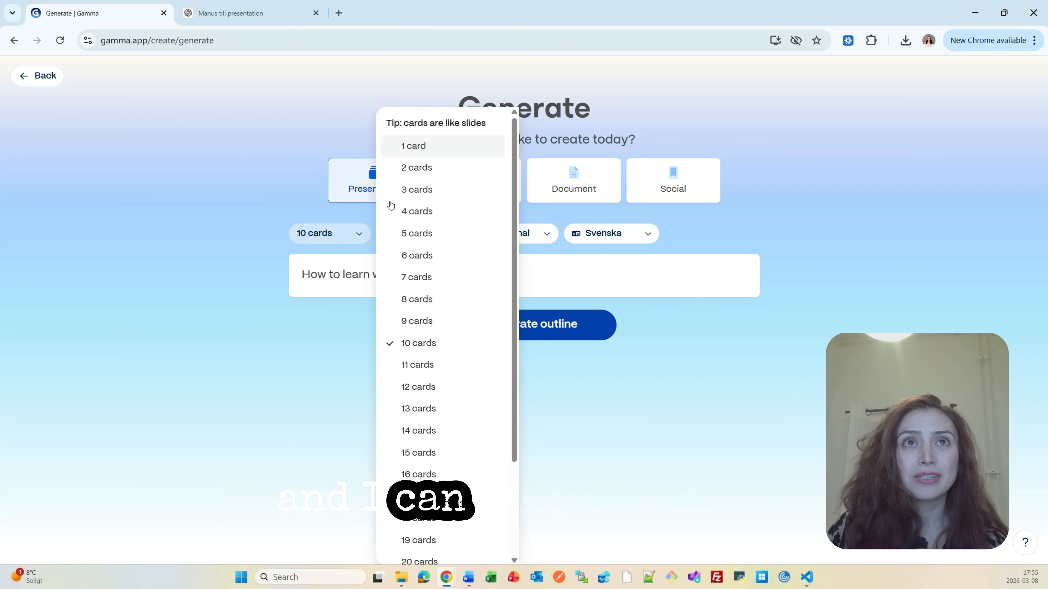
Set the presentation to 3 cards, keeping the Classic design mode and the Traditional 16:9 card size
left_click(413, 192)
left_click(423, 238)
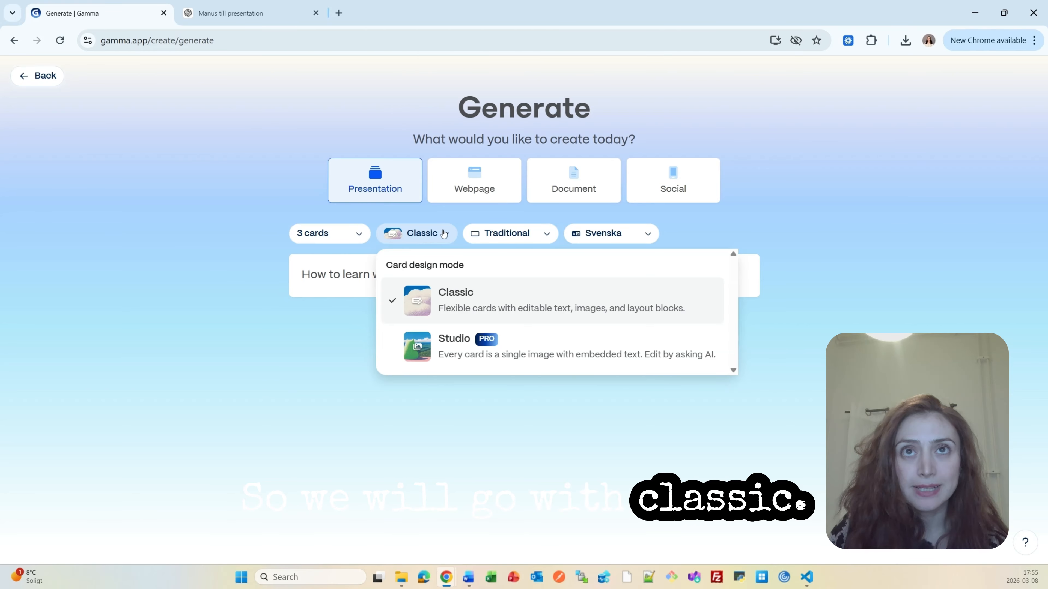
left_click(502, 239)
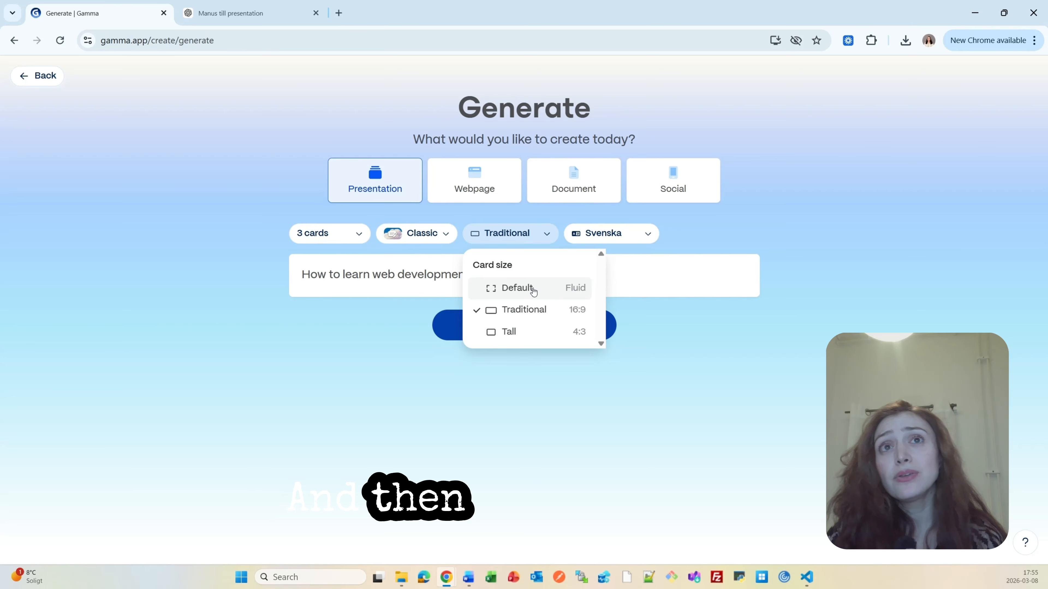
Set the language to English (UK) and generate the outline for "How to learn web development"
left_click(625, 241)
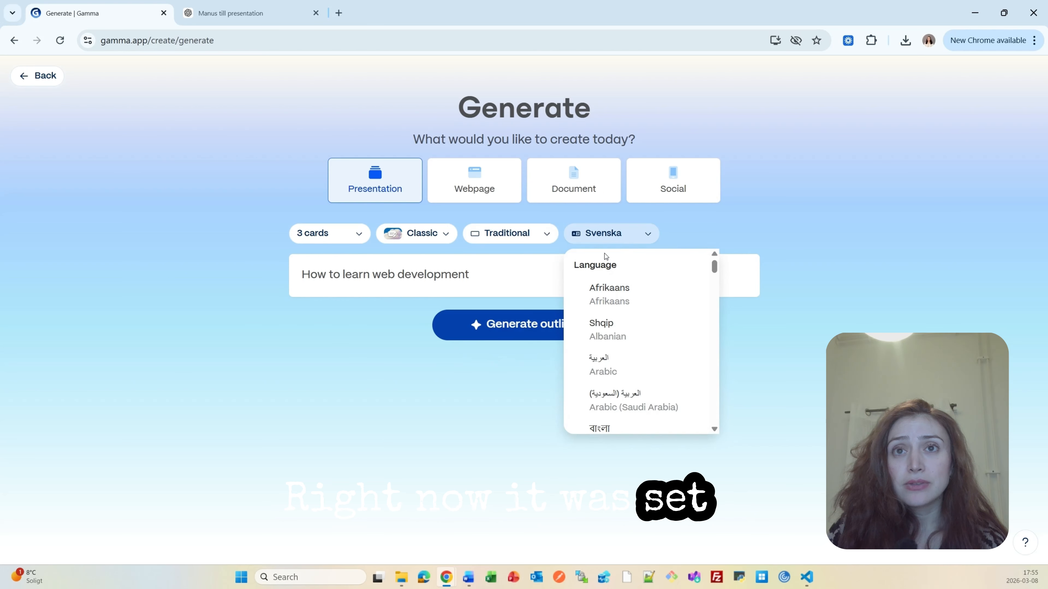
scroll(620, 328, "down", 10)
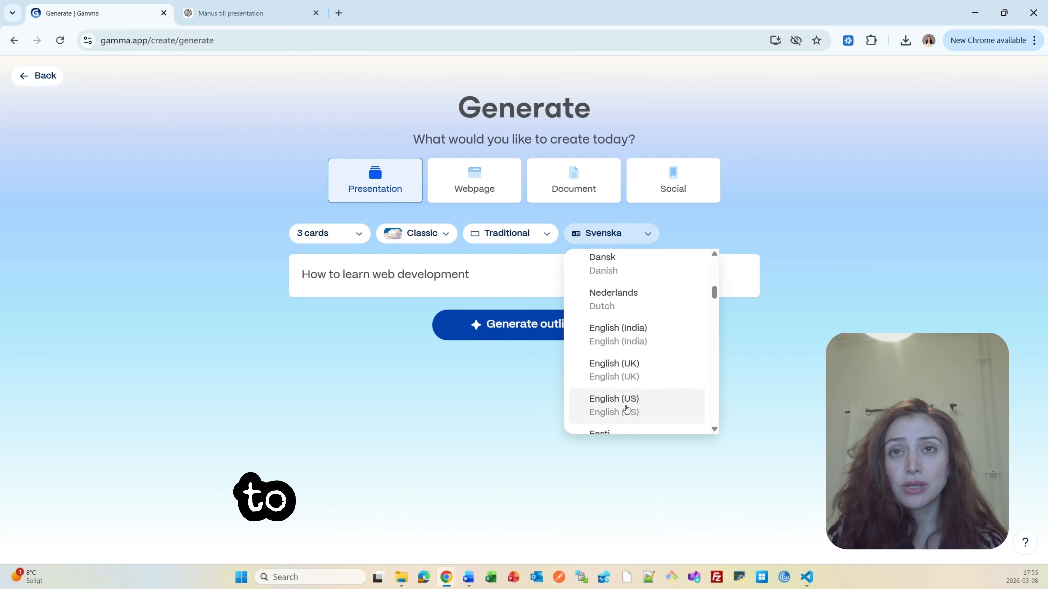
left_click(620, 371)
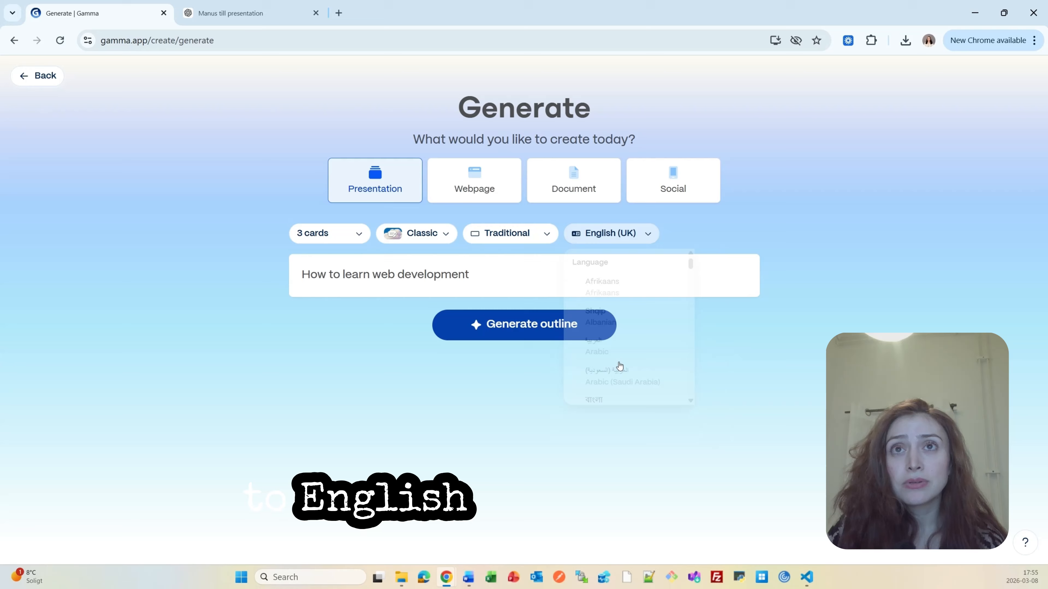
left_click(515, 331)
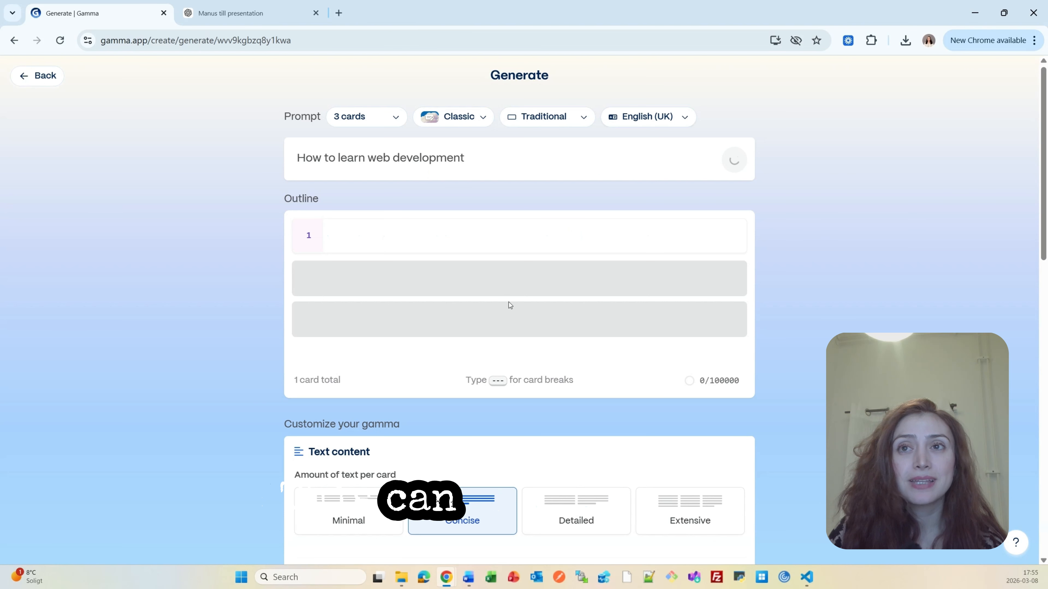
Review the generated outline and the text, theme and image customization options below it
scroll(508, 302, "down", 5)
scroll(530, 342, "down", 5)
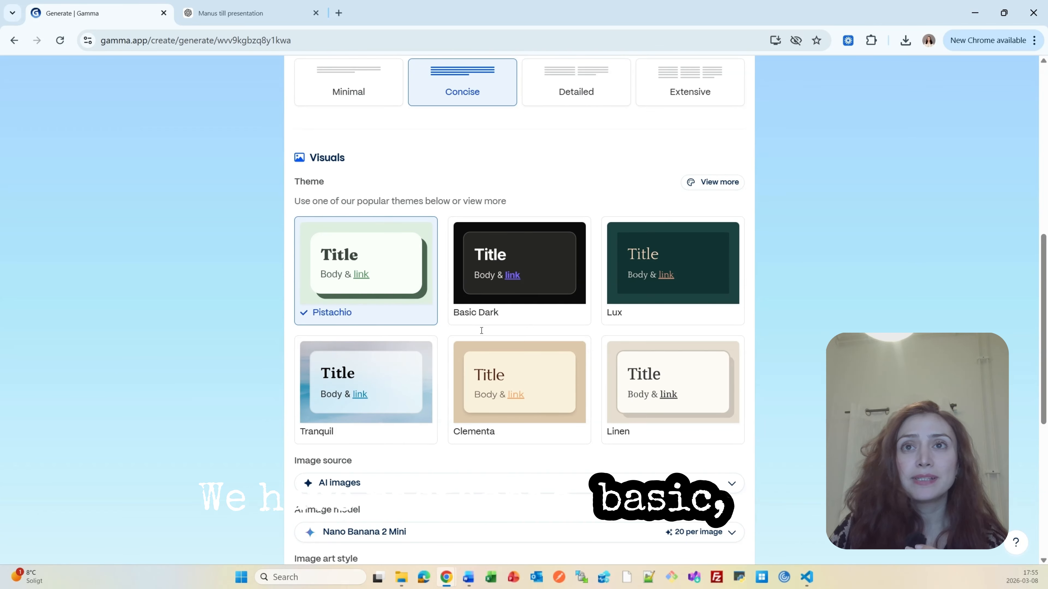
scroll(495, 334, "up", 10)
scroll(512, 342, "down", 5)
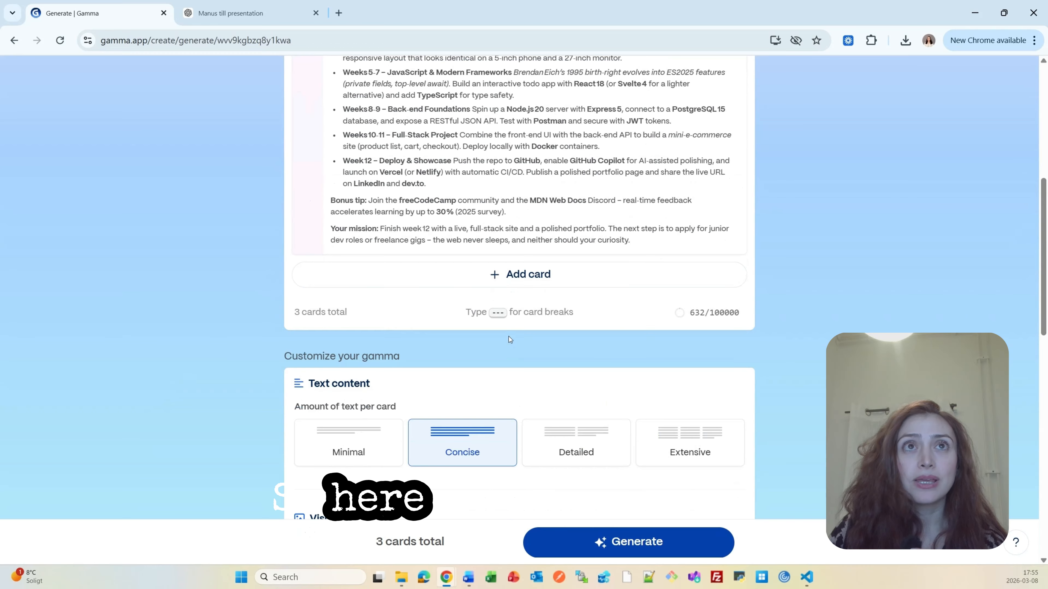
scroll(510, 339, "up", 8)
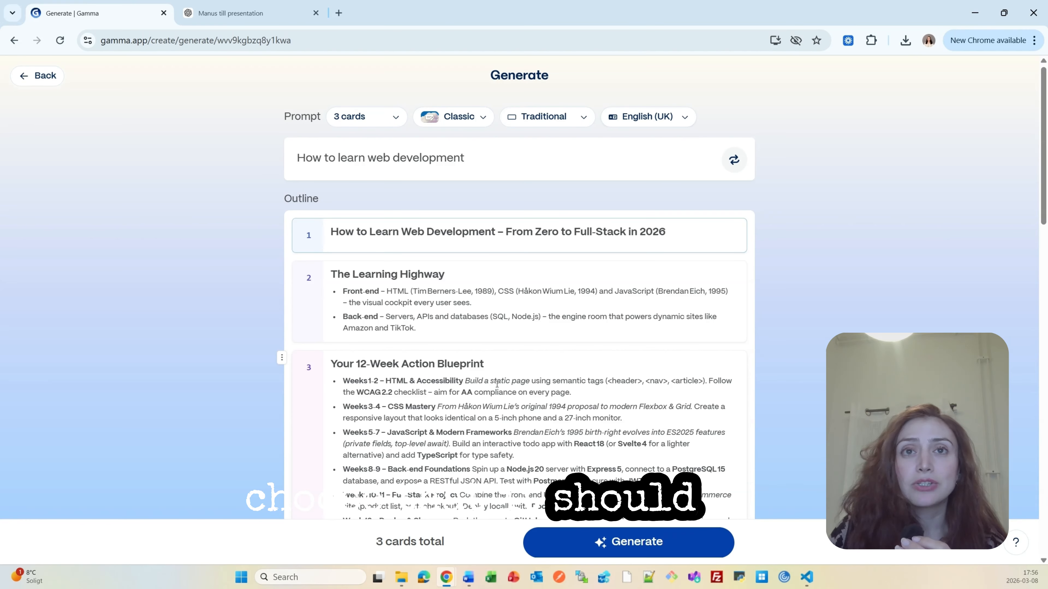
scroll(497, 384, "down", 8)
scroll(491, 376, "up", 5)
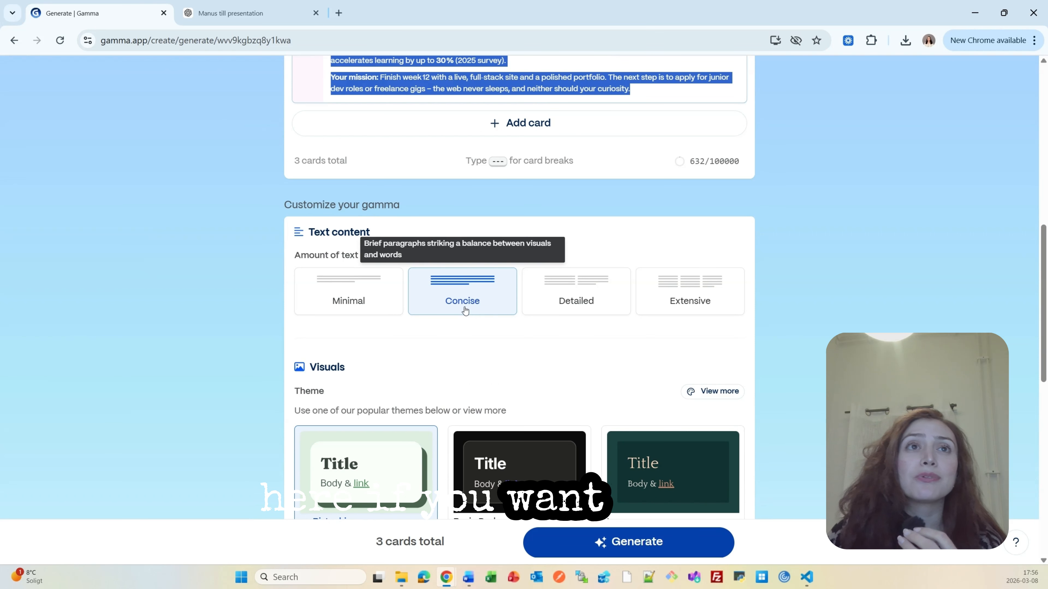
Try the Minimal, Concise and Detailed text amounts, and set the amount of text per card to Extensive
left_click(318, 307)
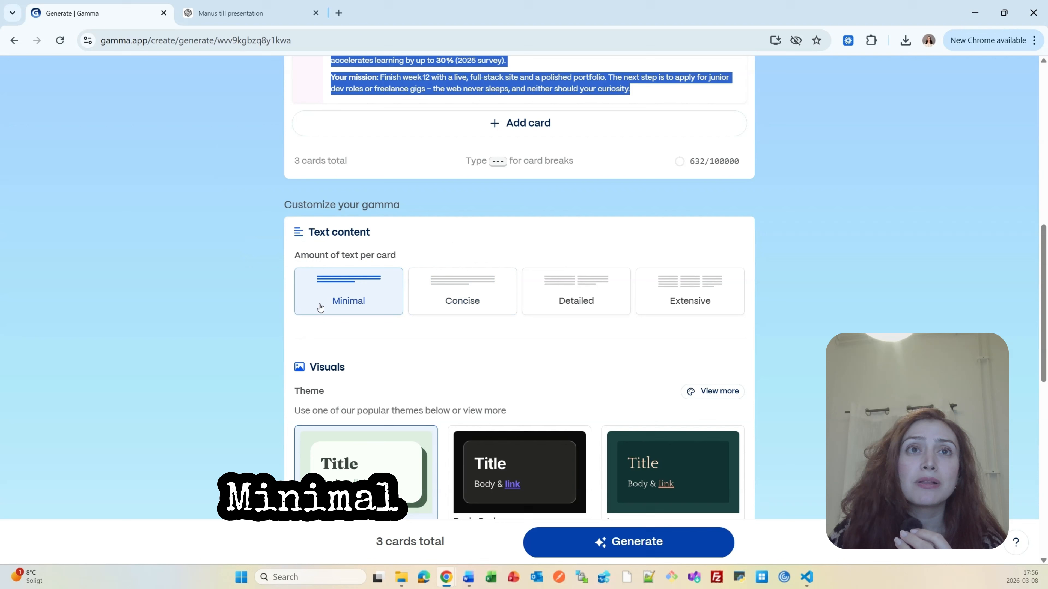
left_click(500, 288)
left_click(590, 288)
left_click(664, 296)
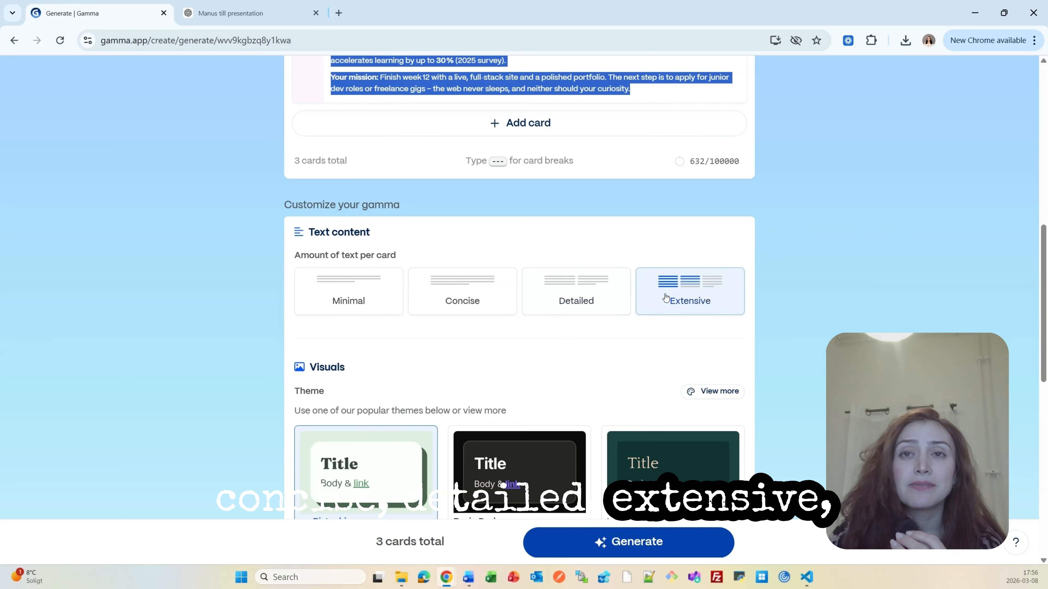
Keep AI images as the image source and set the AI image model to Auto-select
scroll(665, 297, "down", 5)
scroll(363, 369, "down", 3)
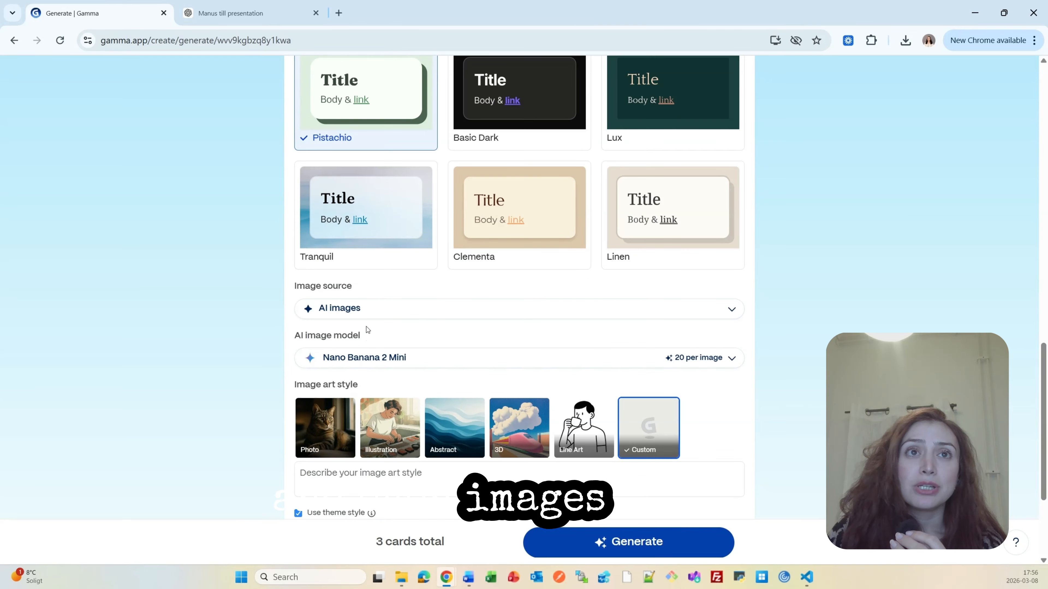
left_click(365, 312)
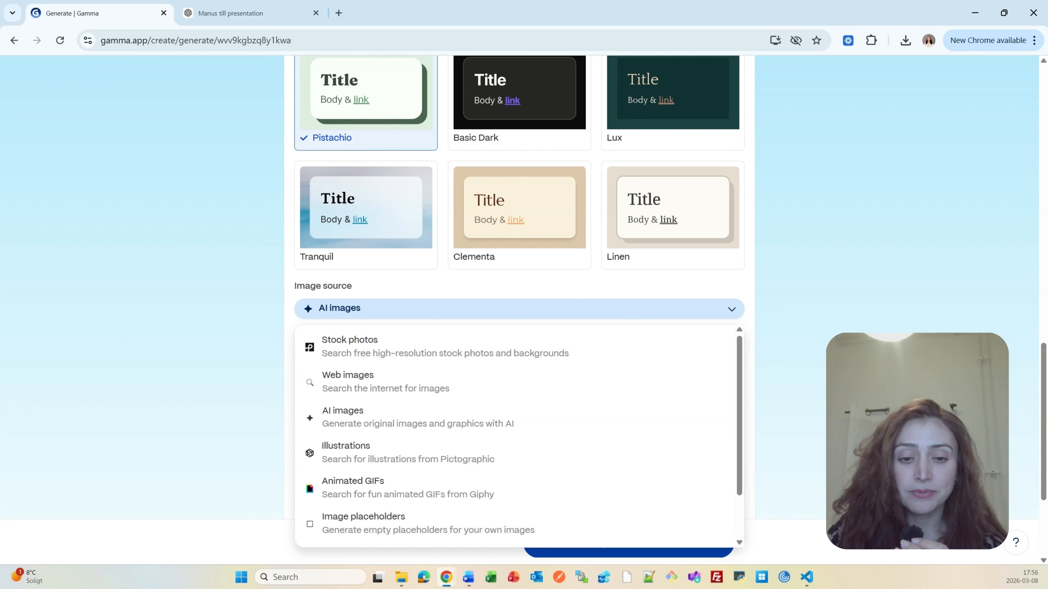
left_click(419, 286)
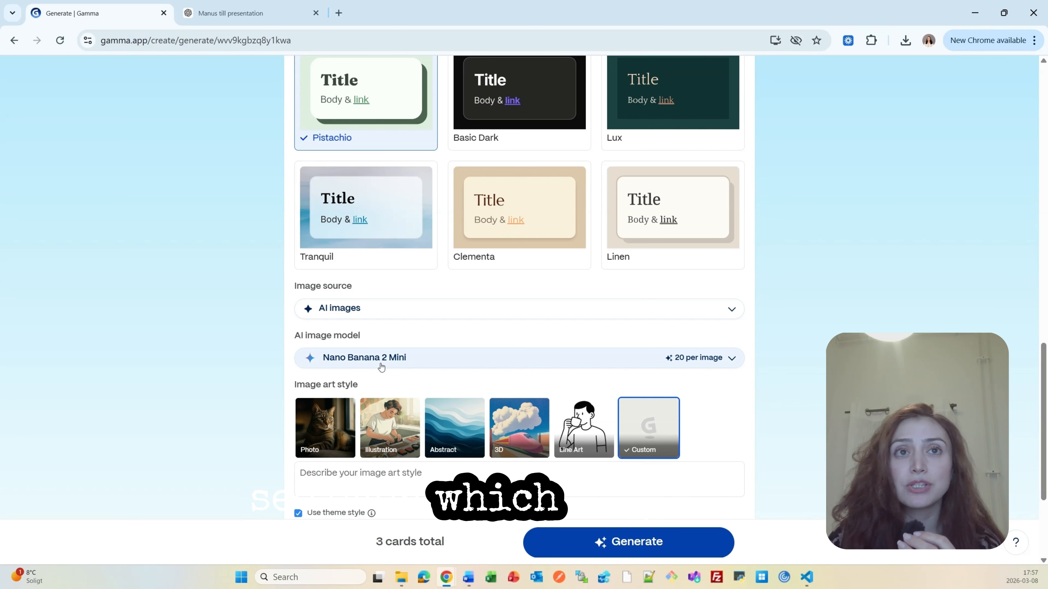
left_click(381, 367)
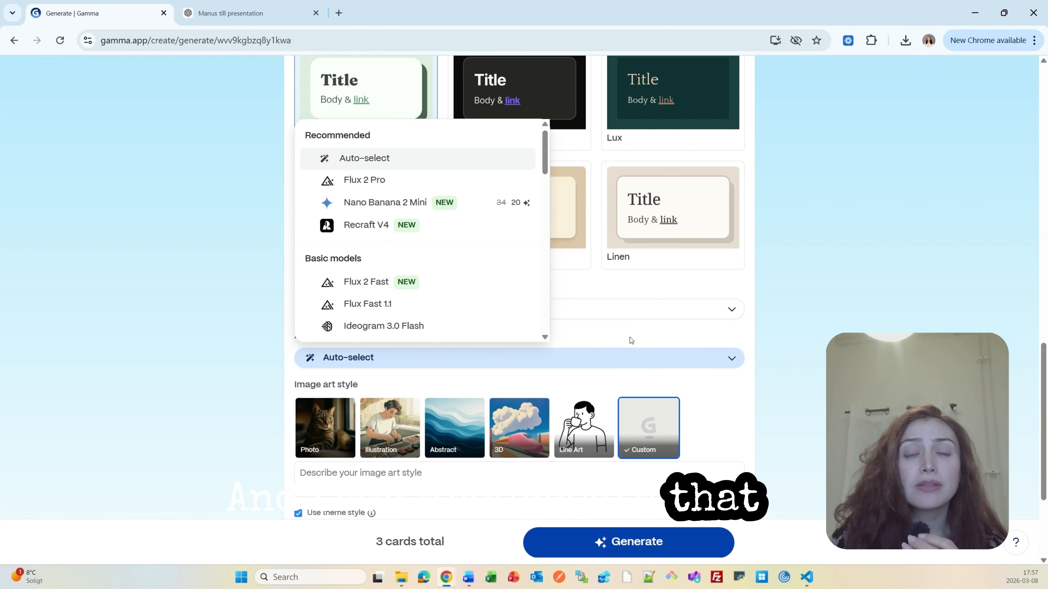
left_click(630, 341)
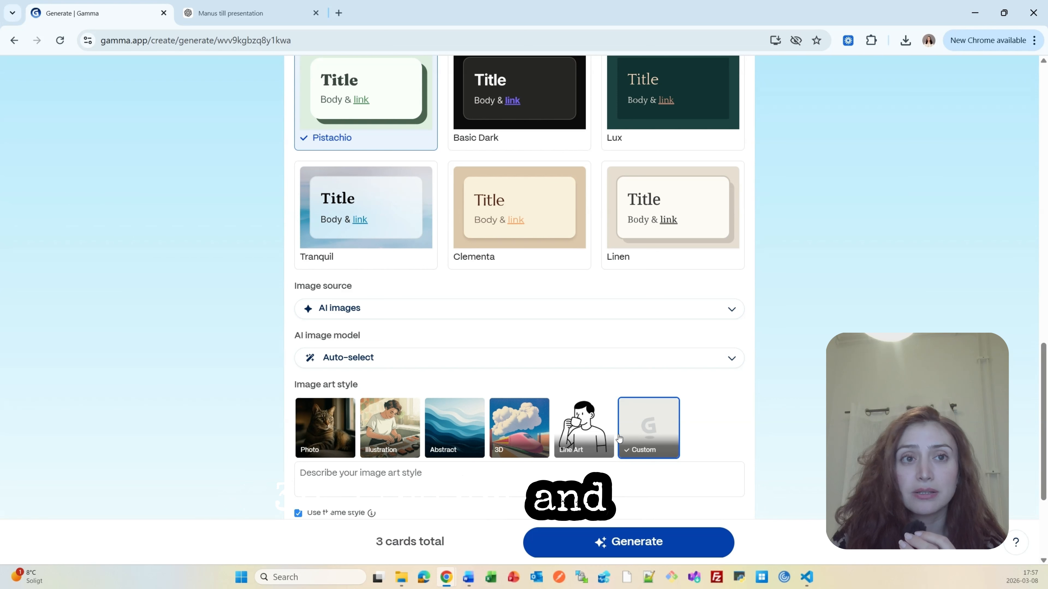
Set the image art style to Illustration and generate the presentation
scroll(586, 425, "down", 3)
left_click(370, 312)
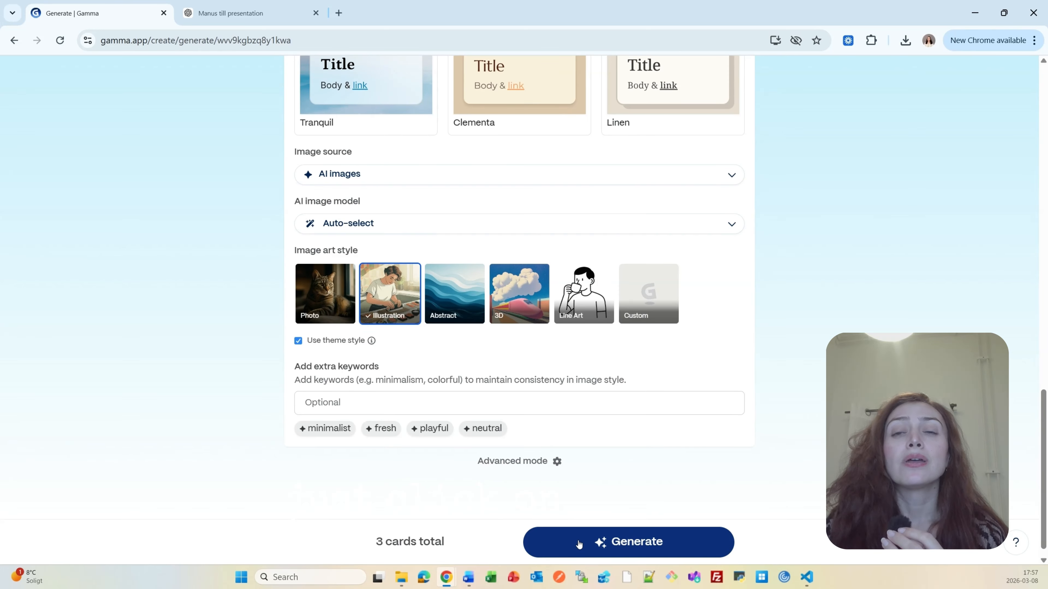
left_click(579, 543)
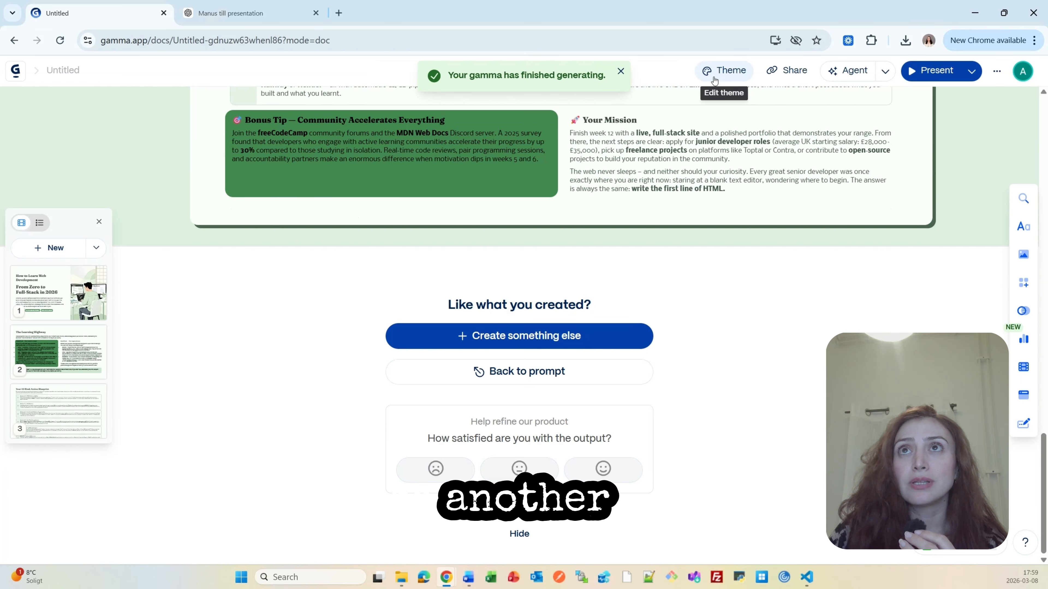
Check the available themes and look through the three generated cards
left_click(714, 80)
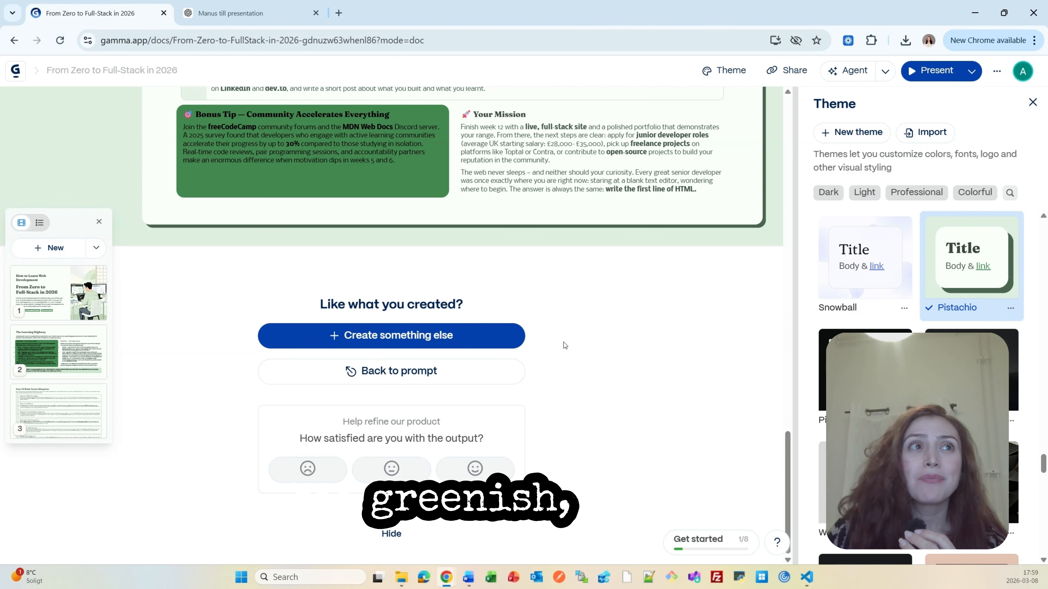
left_click(71, 295)
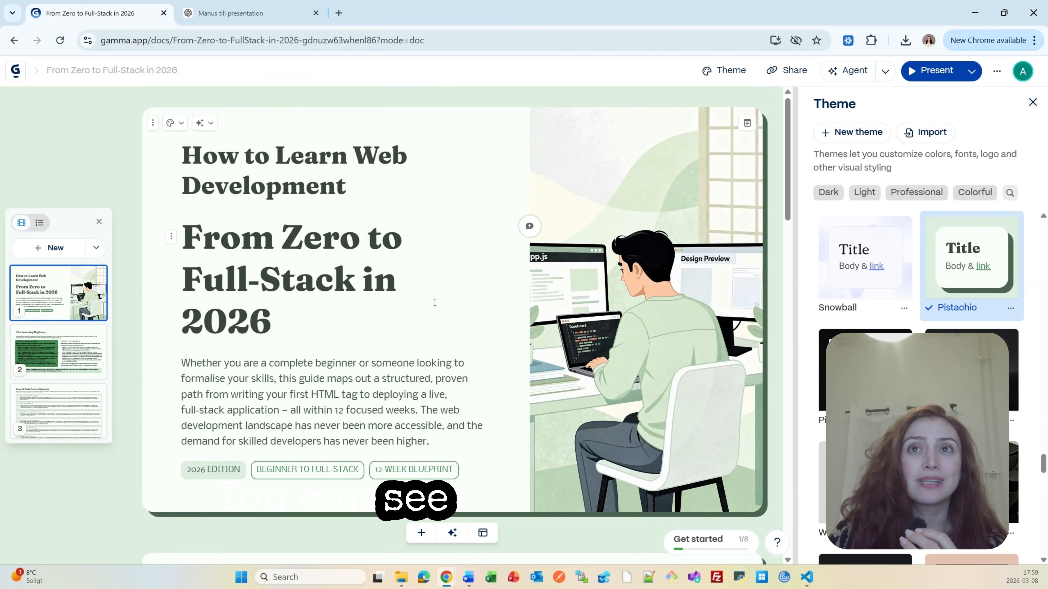
scroll(435, 303, "down", 9)
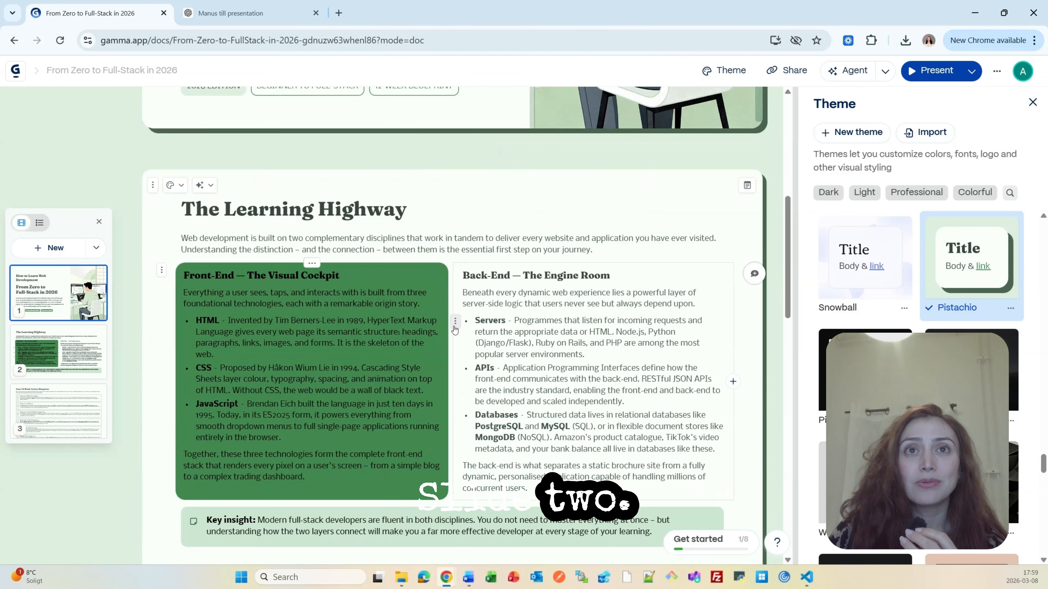
scroll(635, 316, "down", 15)
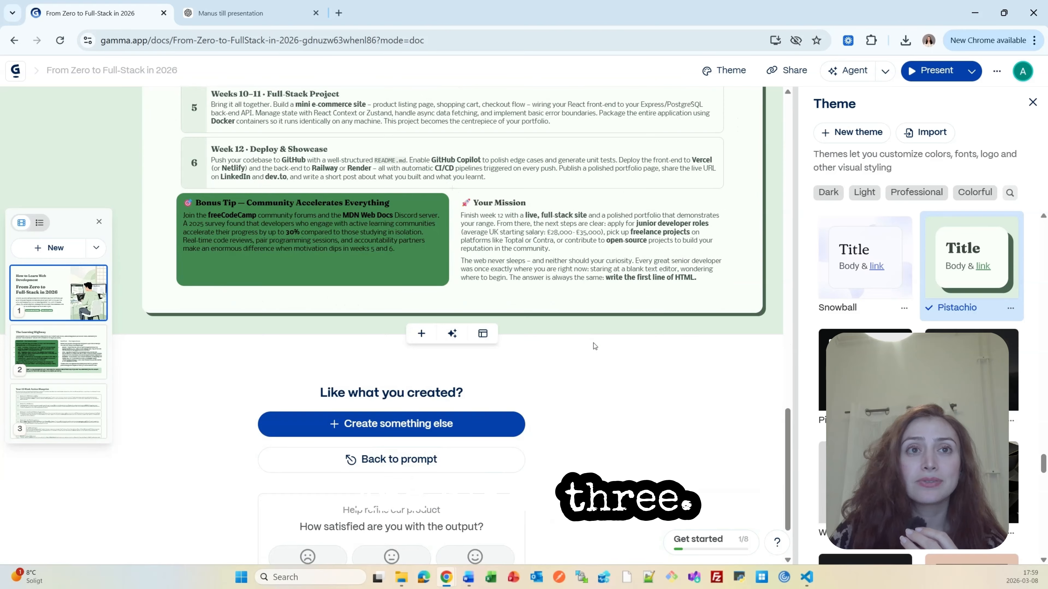
scroll(384, 431, "up", 20)
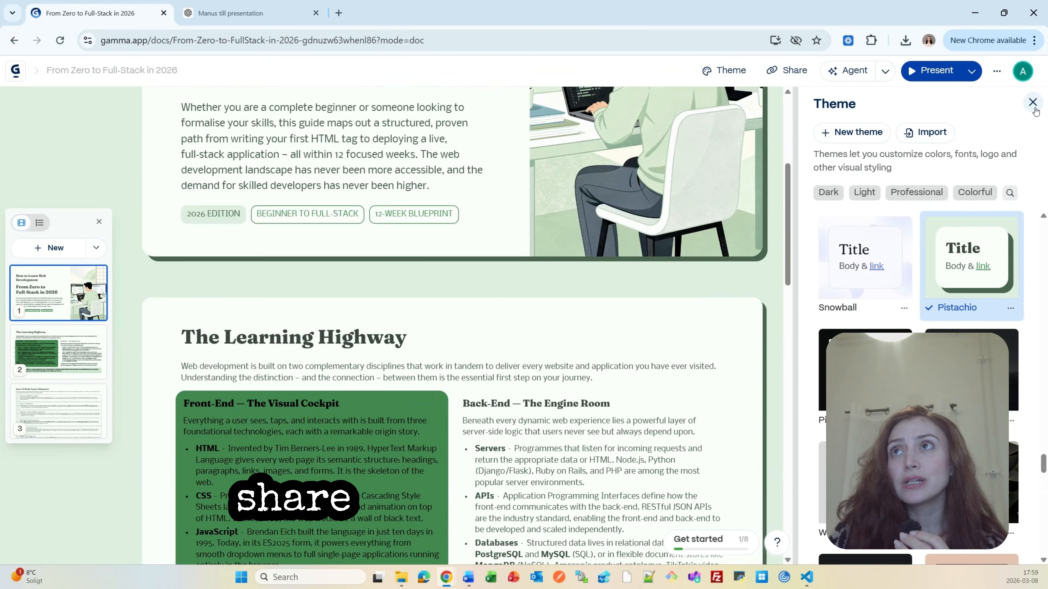
left_click(1032, 103)
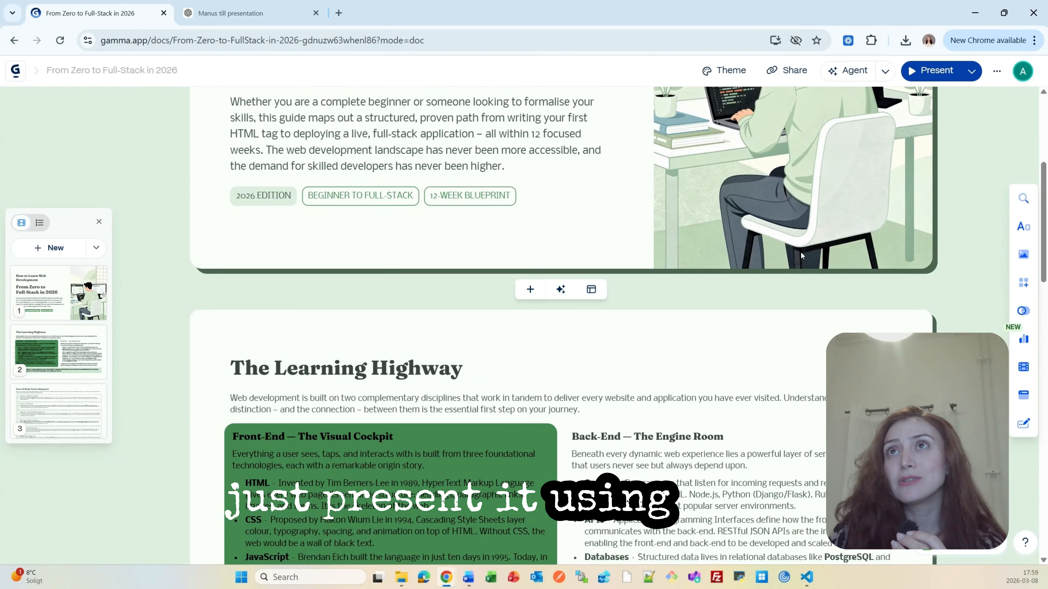
scroll(816, 215, "up", 5)
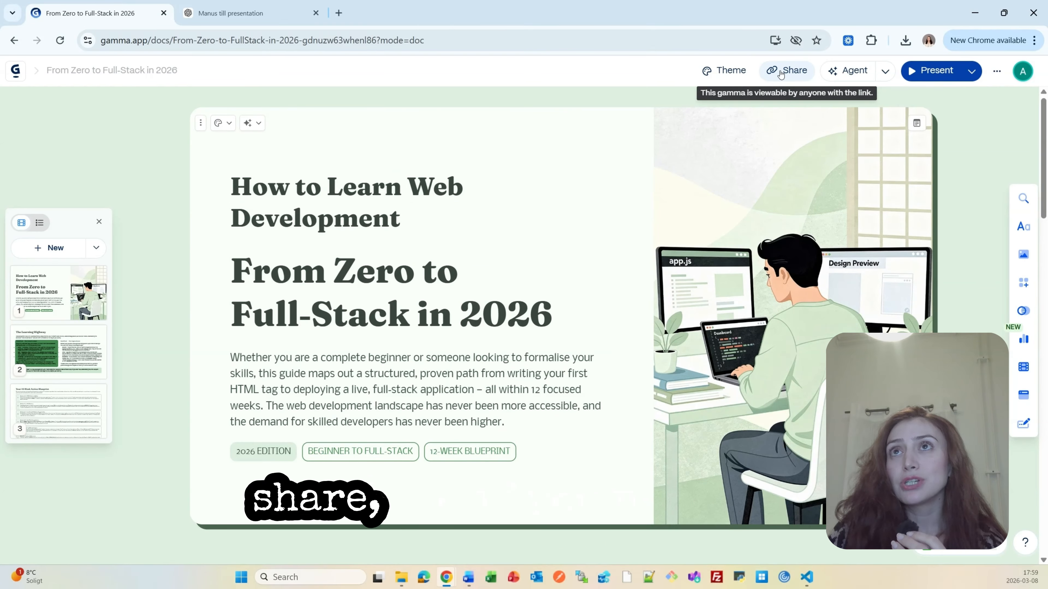
Examine the presentation's collaboration and export options, and close the sharing dialog
left_click(781, 73)
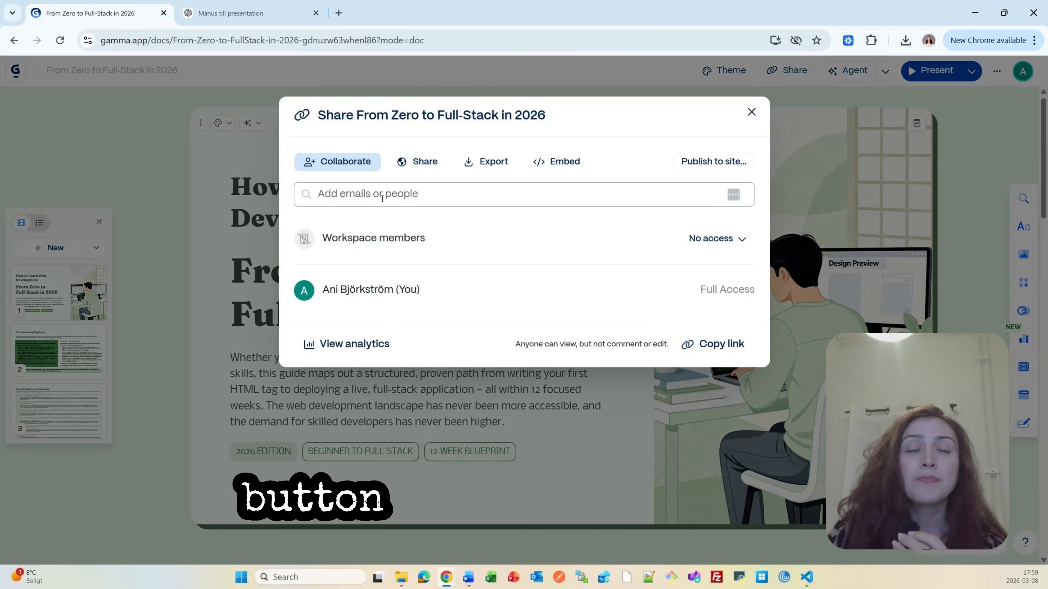
left_click(382, 198)
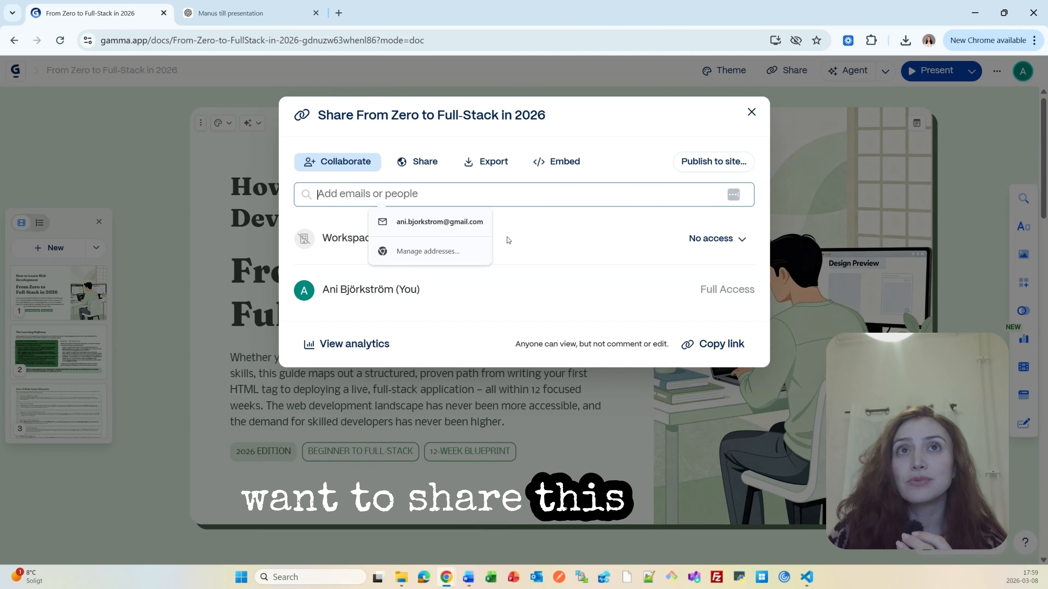
left_click(480, 162)
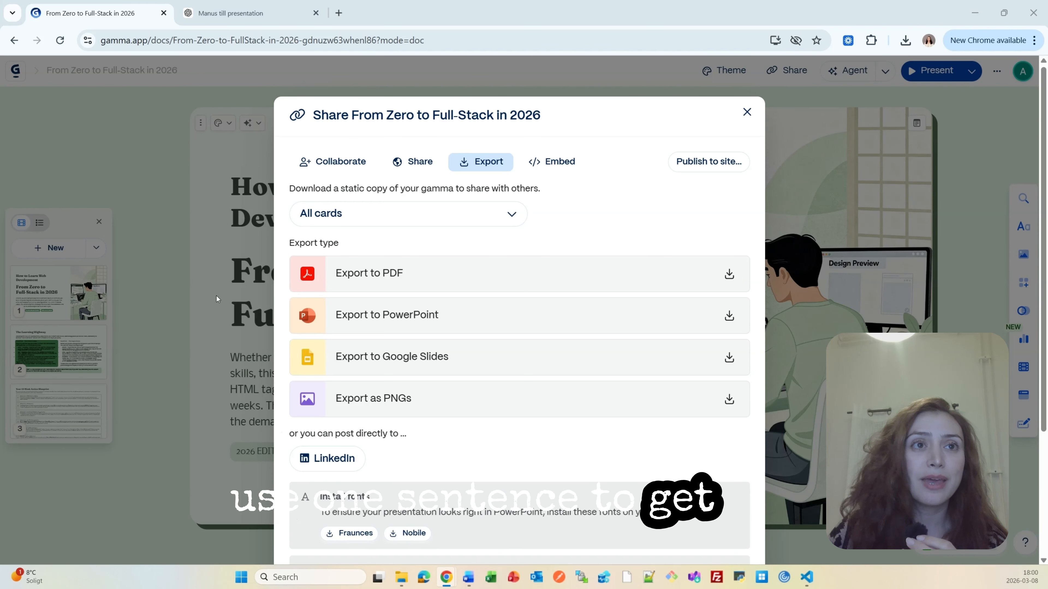
left_click(238, 378)
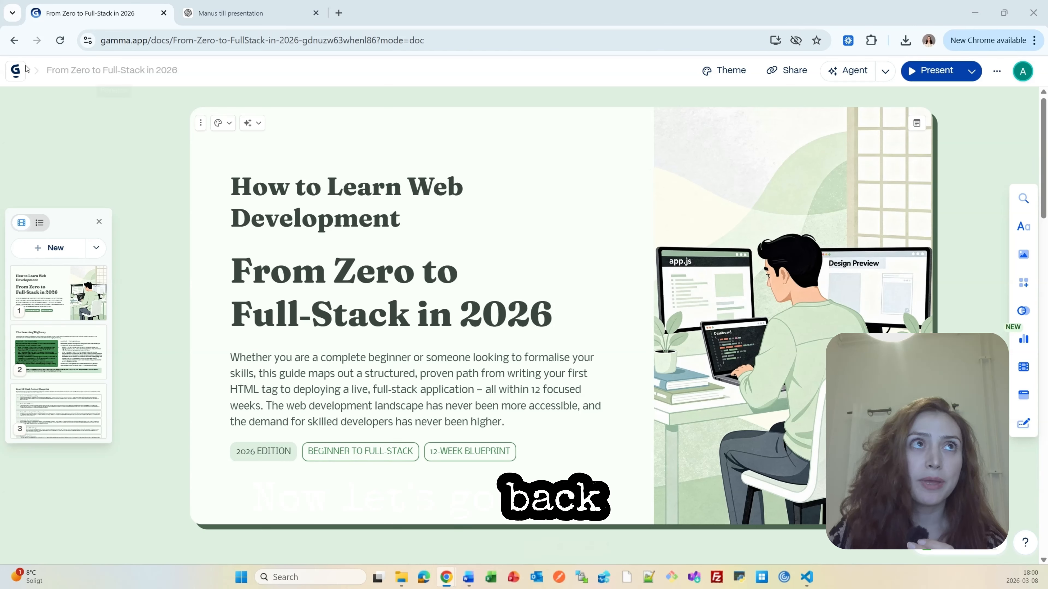
Start a new AI creation from pasted text and highlight the three-dash separator in the card-by-card example
left_click(19, 77)
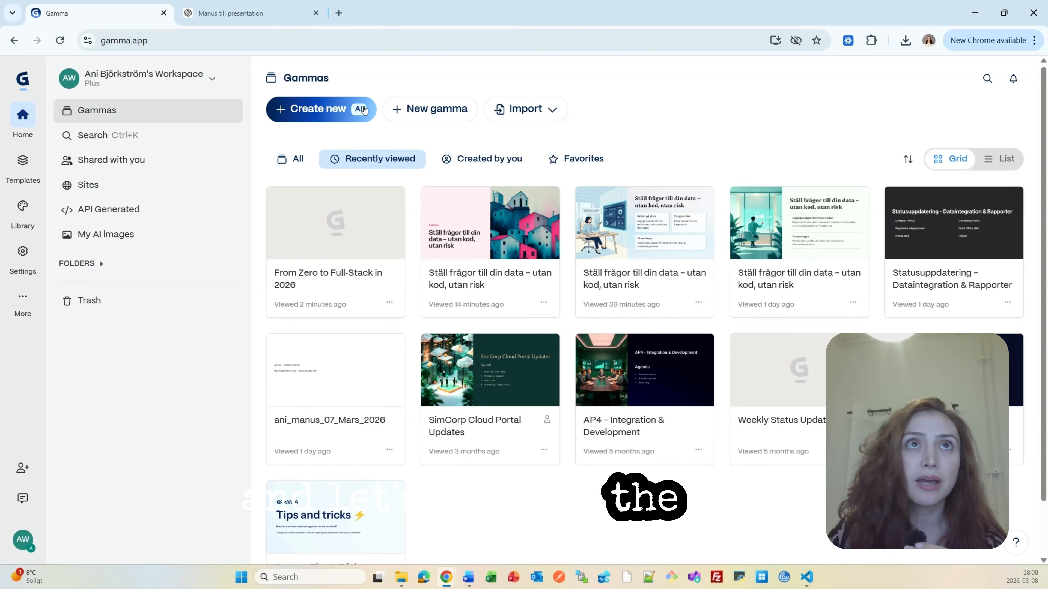
left_click(284, 112)
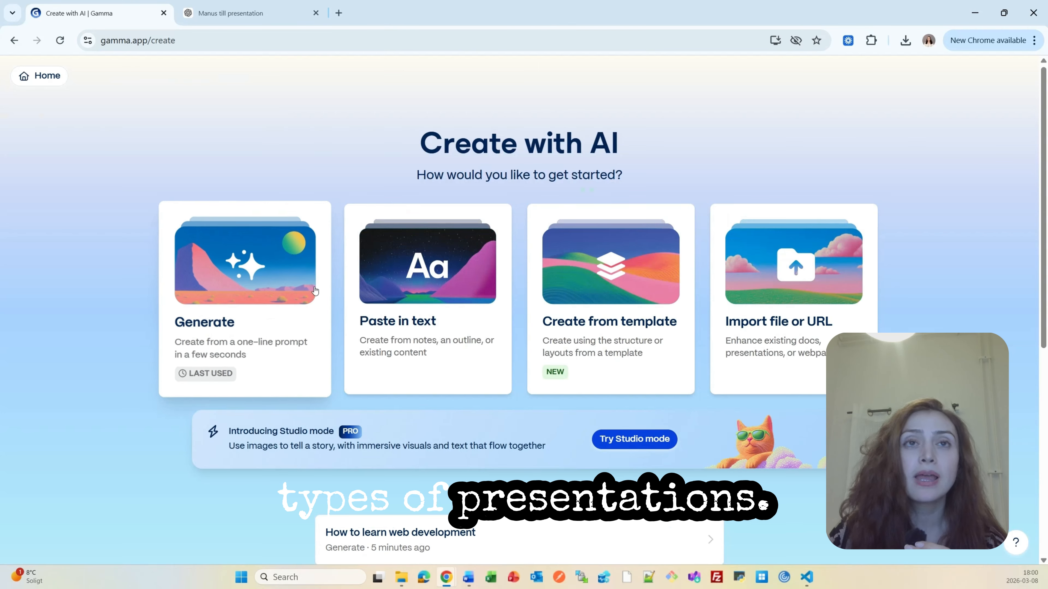
left_click(418, 330)
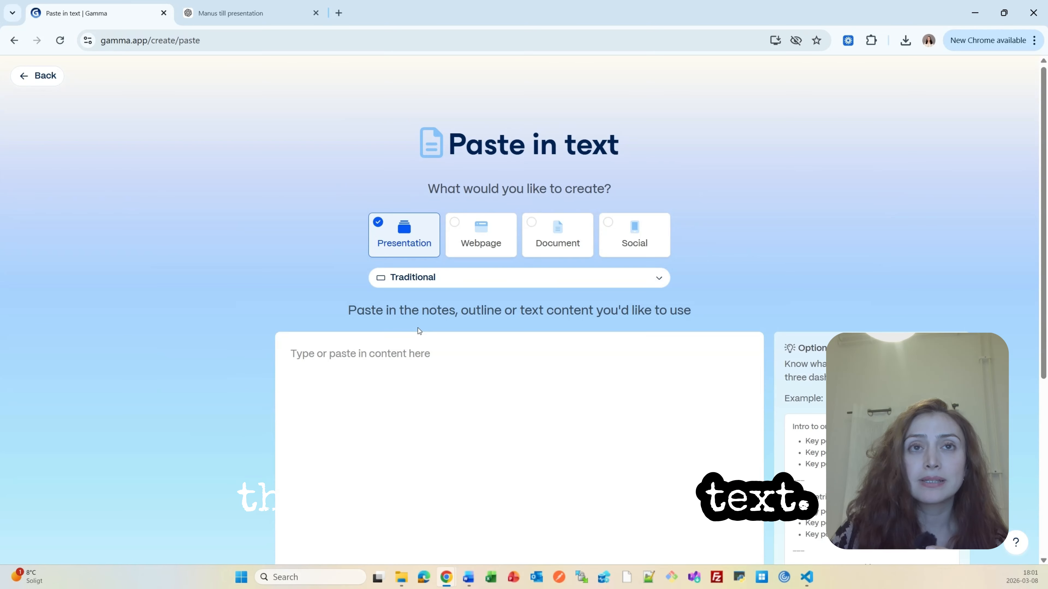
scroll(434, 353, "down", 3)
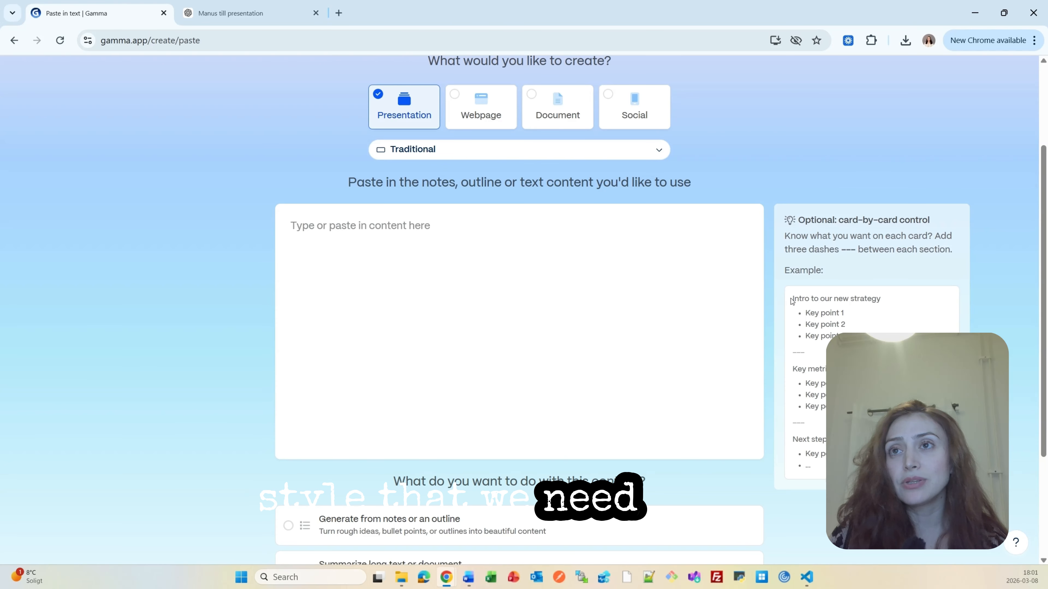
left_click_drag(791, 297, 804, 355)
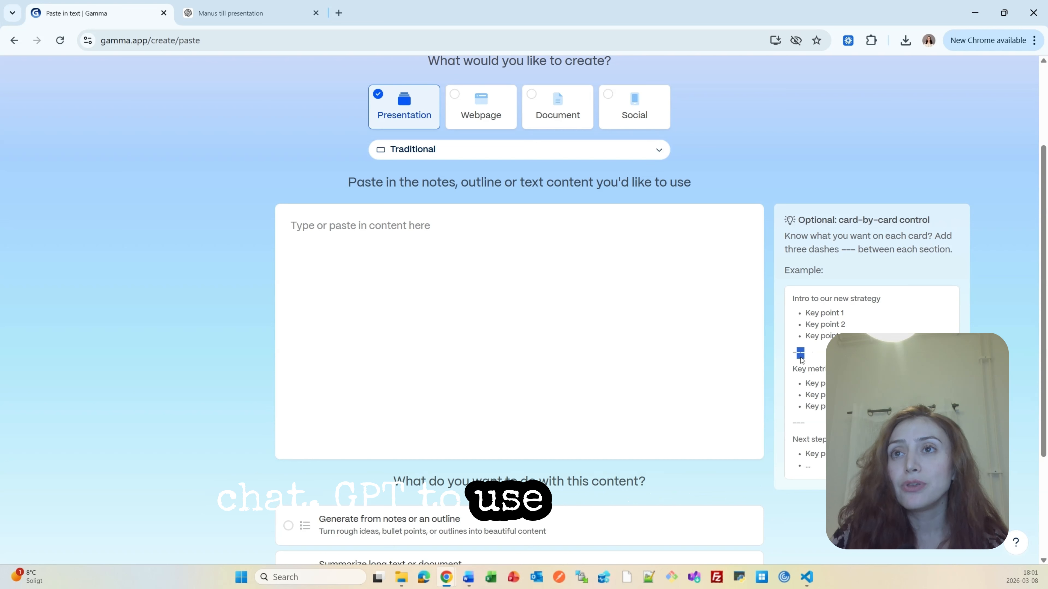
Copy the prepared 15-slide outline from the ChatGPT conversation and paste it into Gamma as the presentation content
key("ctrl+Tab")
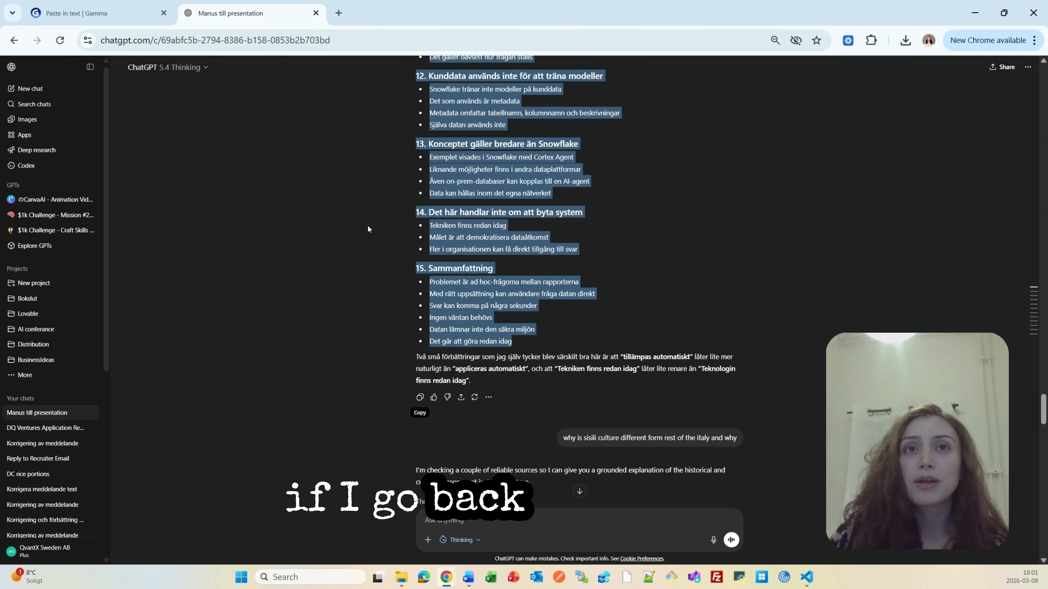
scroll(382, 243, "up", 2)
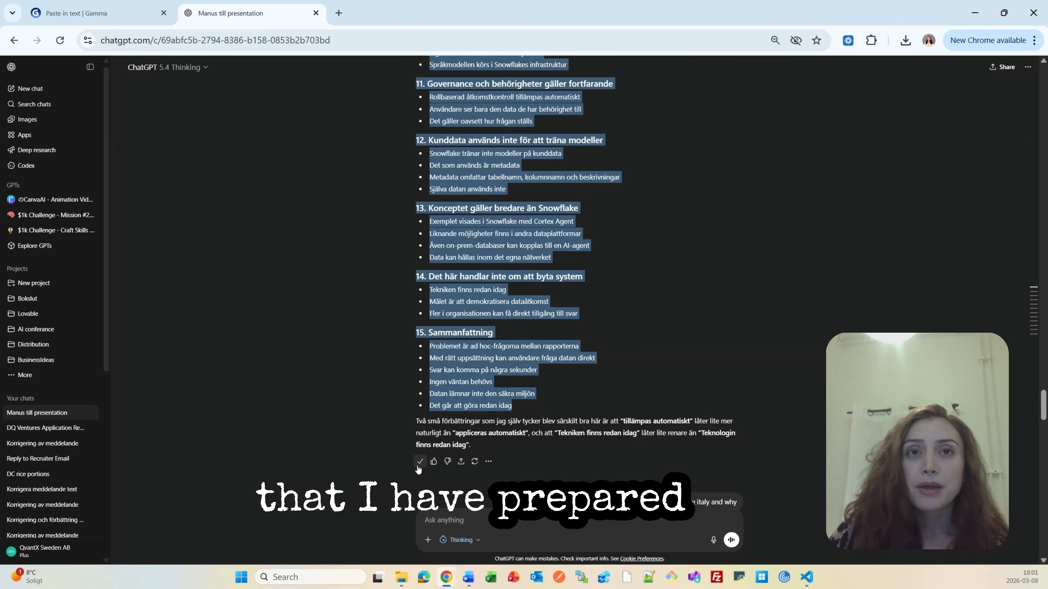
scroll(412, 382, "up", 8)
scroll(419, 309, "up", 5)
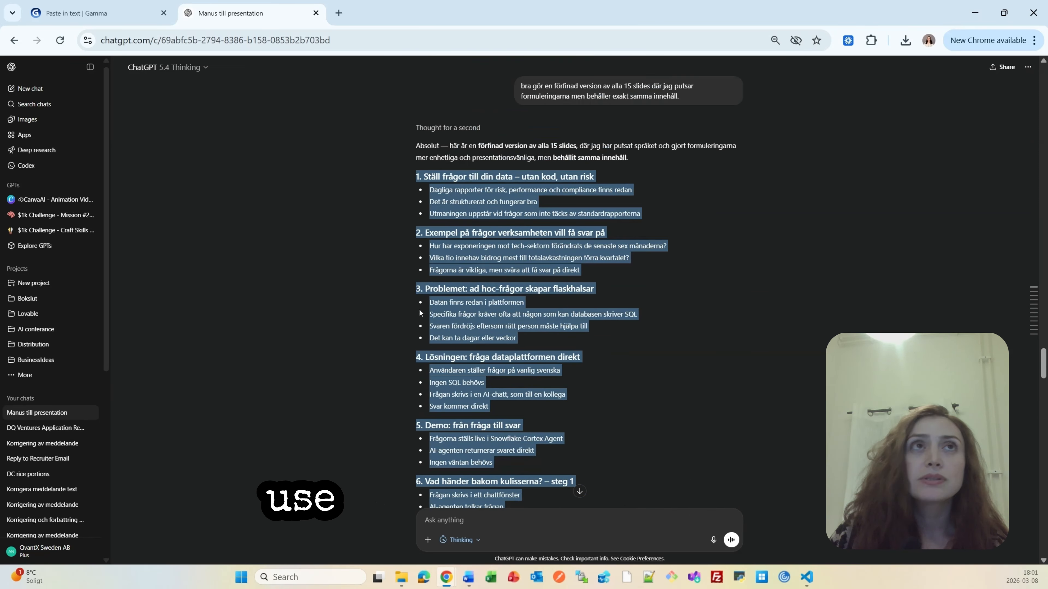
left_click(99, 14)
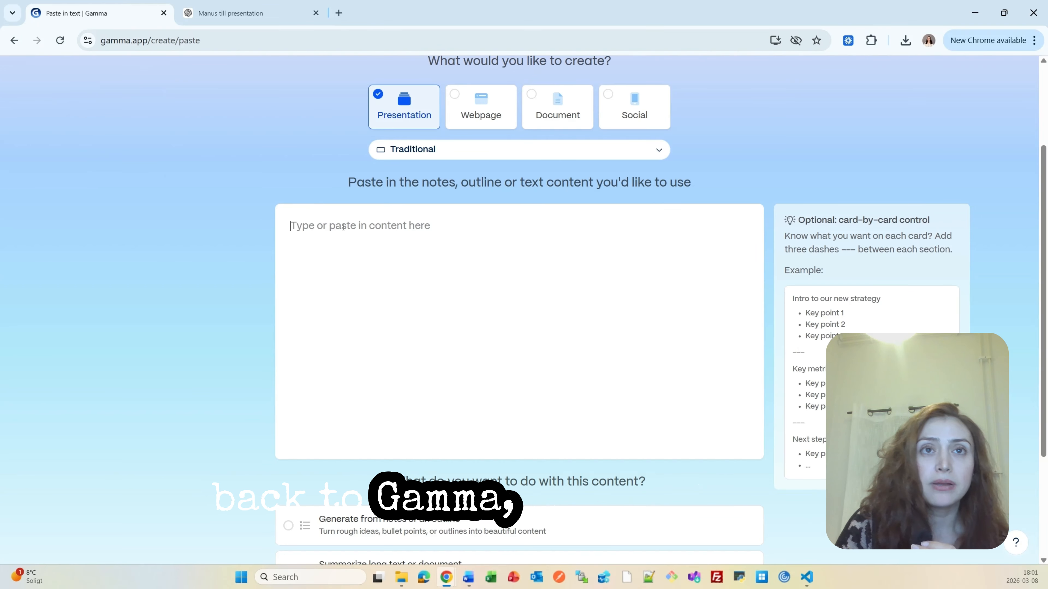
key("ctrl+v")
Delete the introductory paragraph above section 1 and the closing paragraph below section 15 from the pasted text
scroll(407, 300, "up", 3)
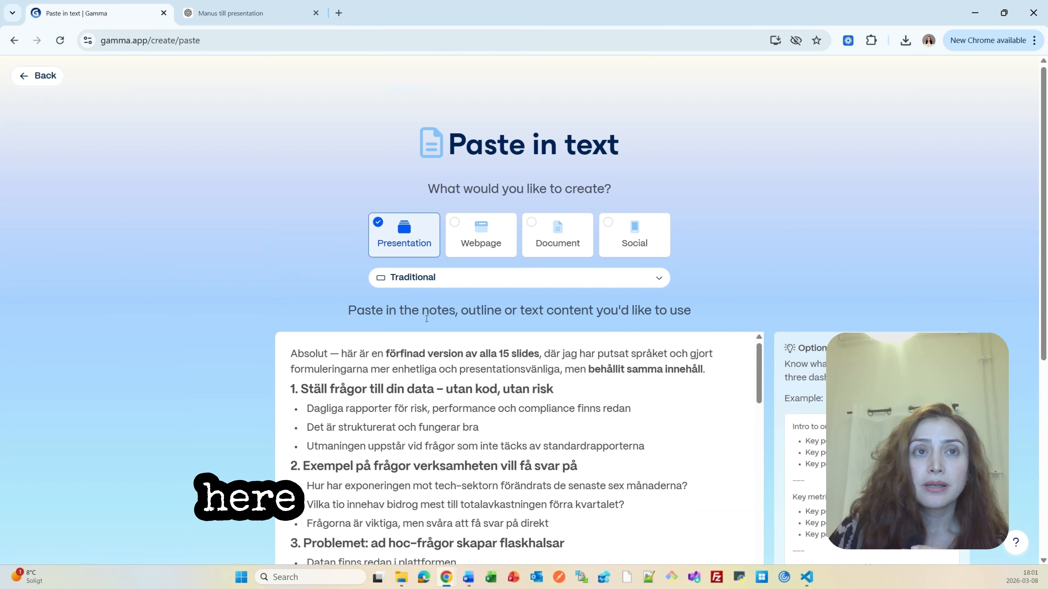
left_click_drag(701, 370, 161, 361)
key("BackSpace")
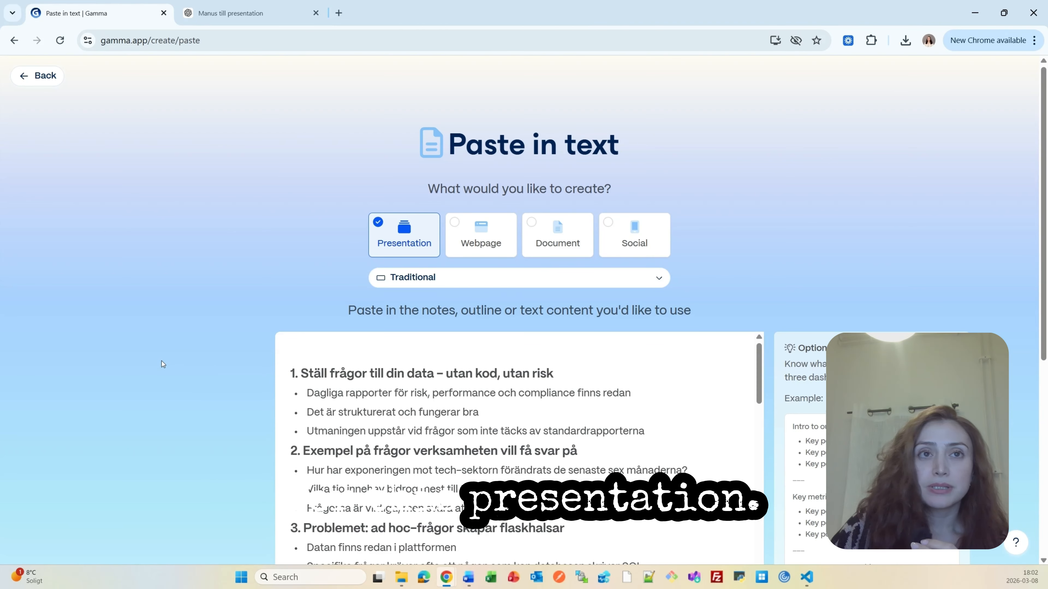
key("BackSpace")
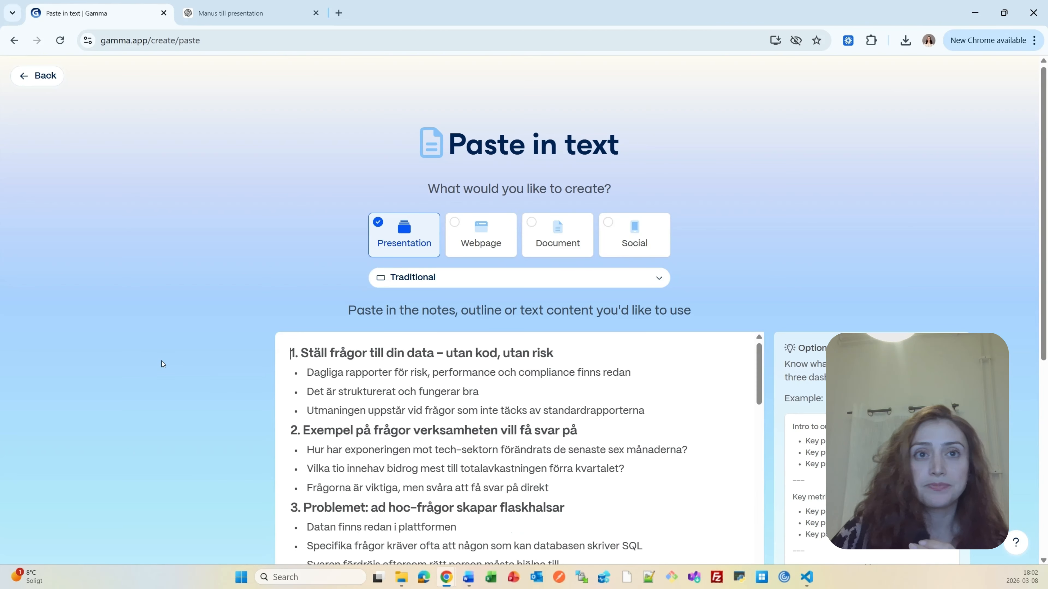
scroll(507, 389, "down", 10)
scroll(507, 389, "down", 15)
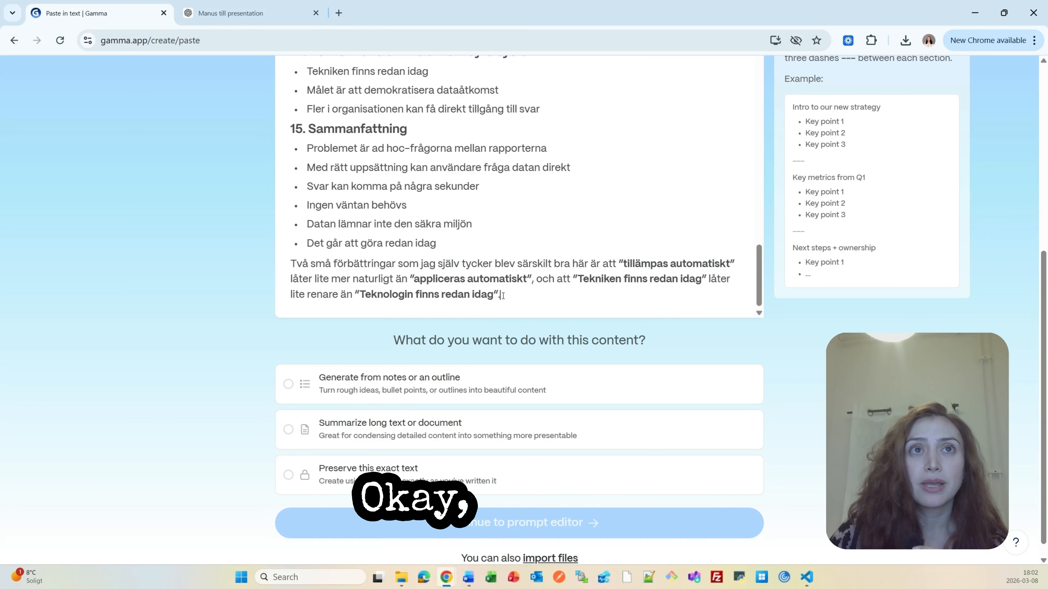
left_click_drag(502, 295, 255, 265)
key("BackSpace")
key("BackSpace")
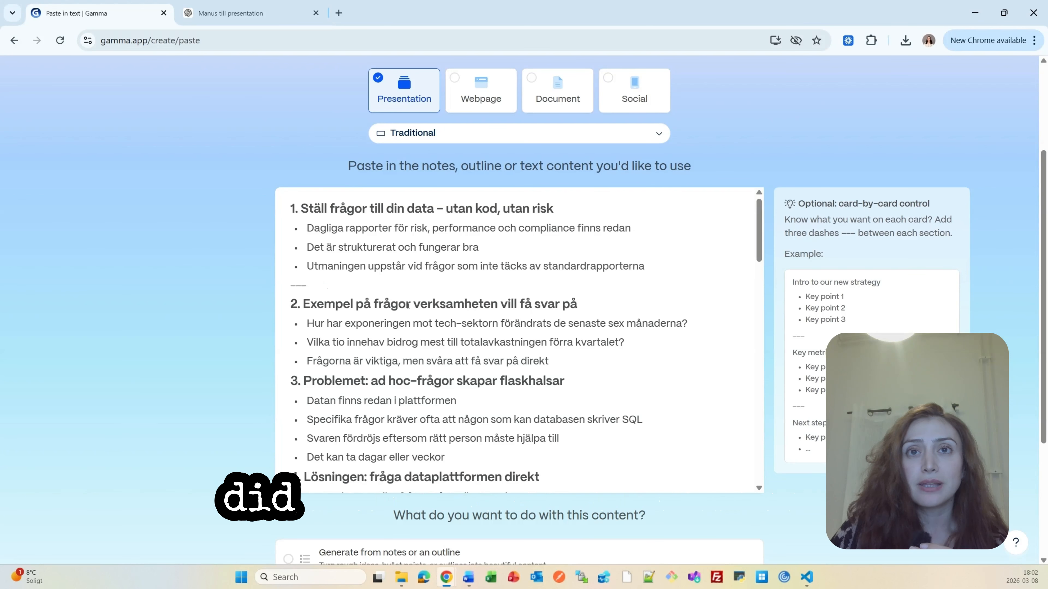
Insert three-dash card separators after section 2 and after section 5 of the outline
key("Return")
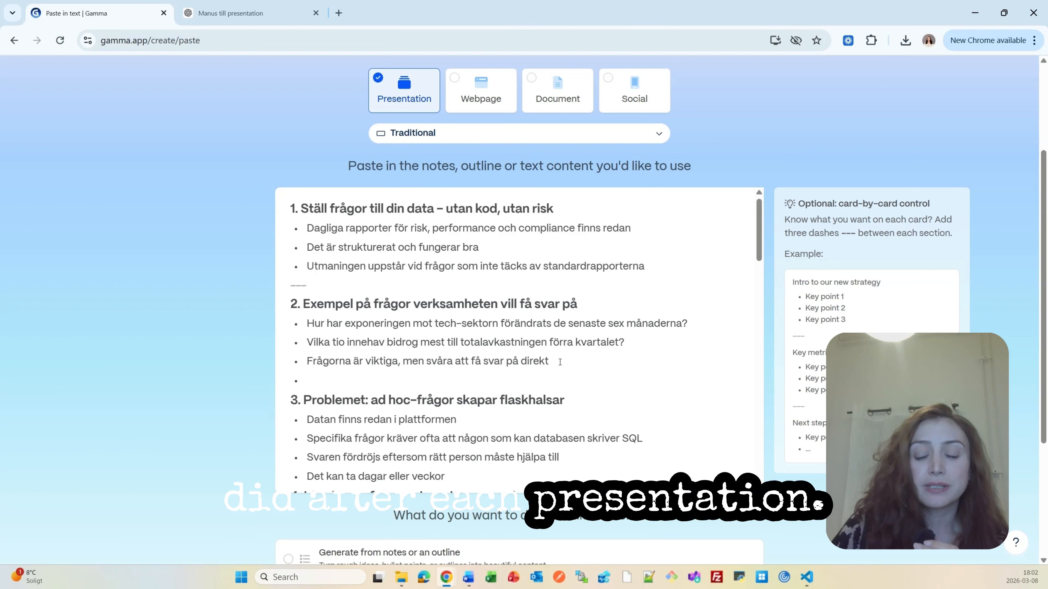
type("---")
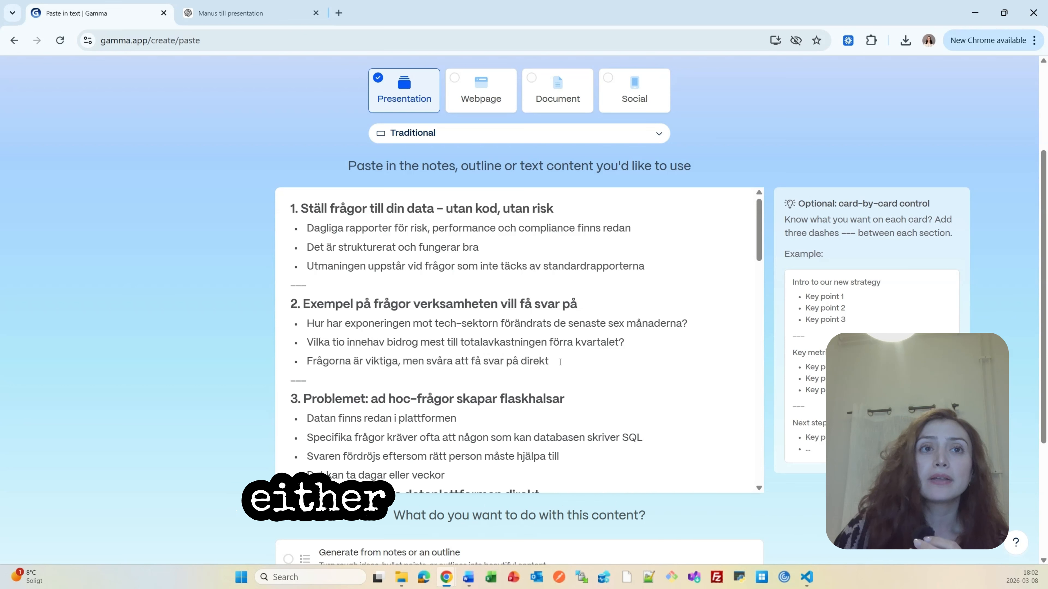
scroll(397, 387, "down", 3)
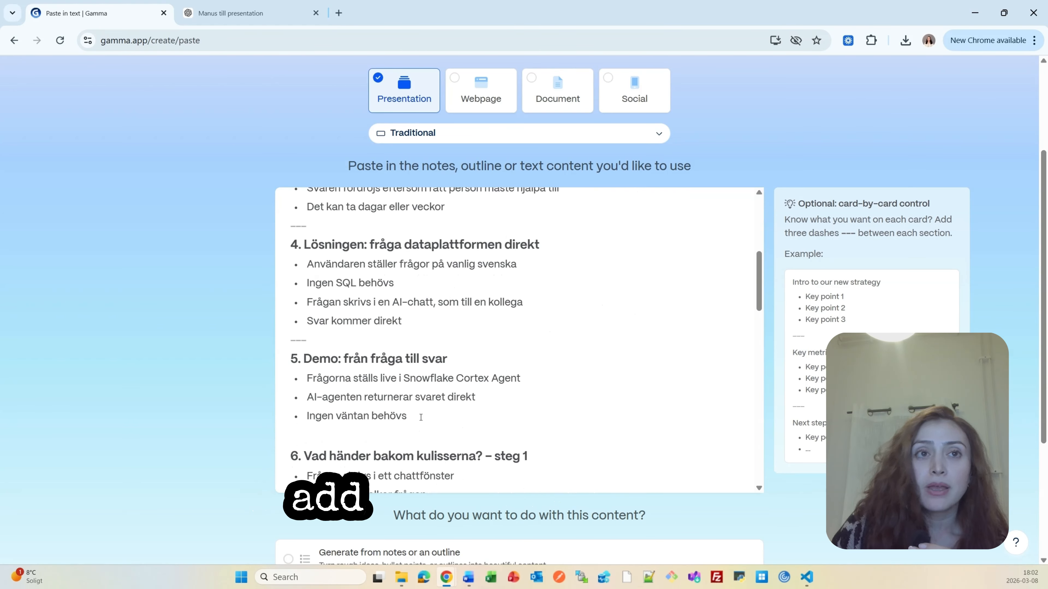
type("---")
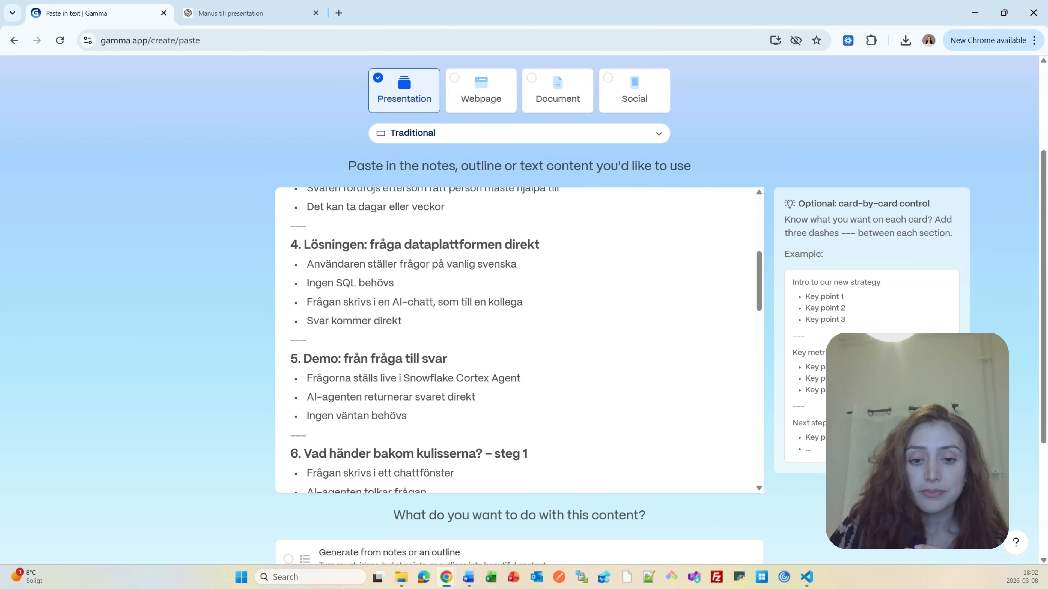
Choose to preserve the exact text of the pasted content
scroll(519, 340, "up", 2)
scroll(209, 376, "down", 3)
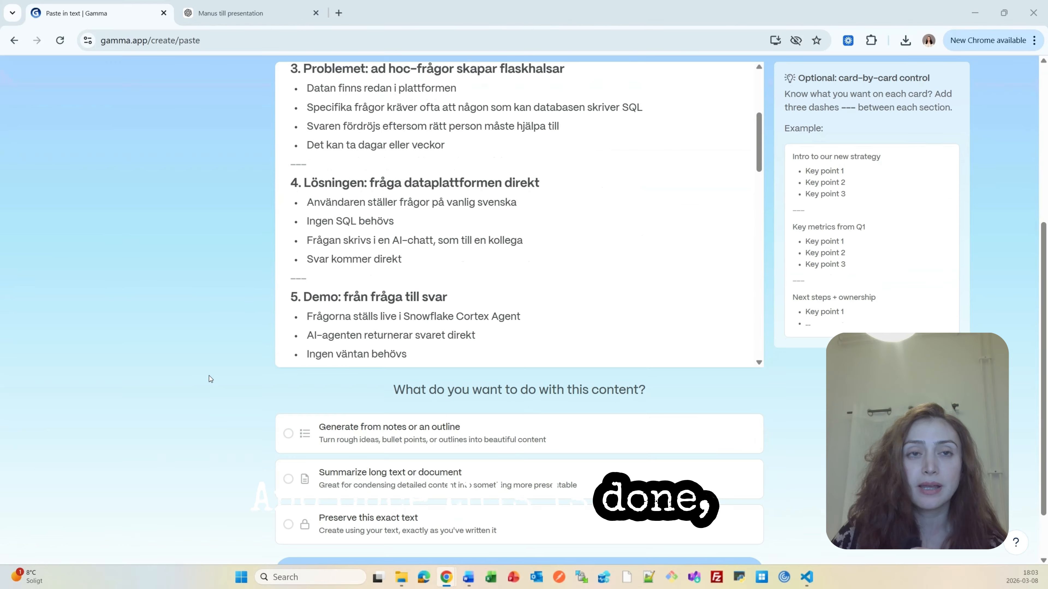
scroll(365, 434, "down", 1)
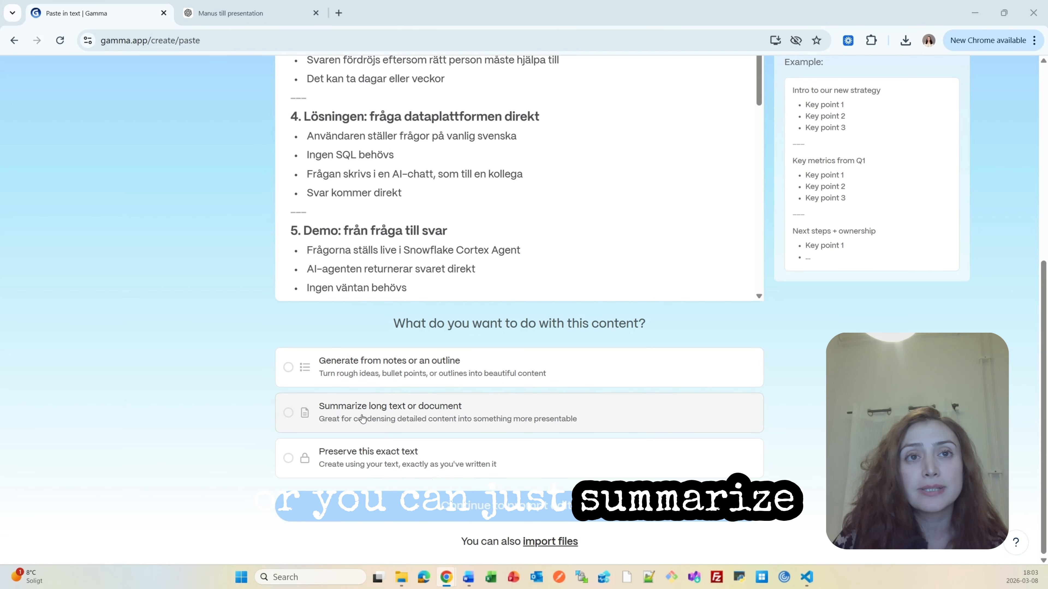
left_click(419, 463)
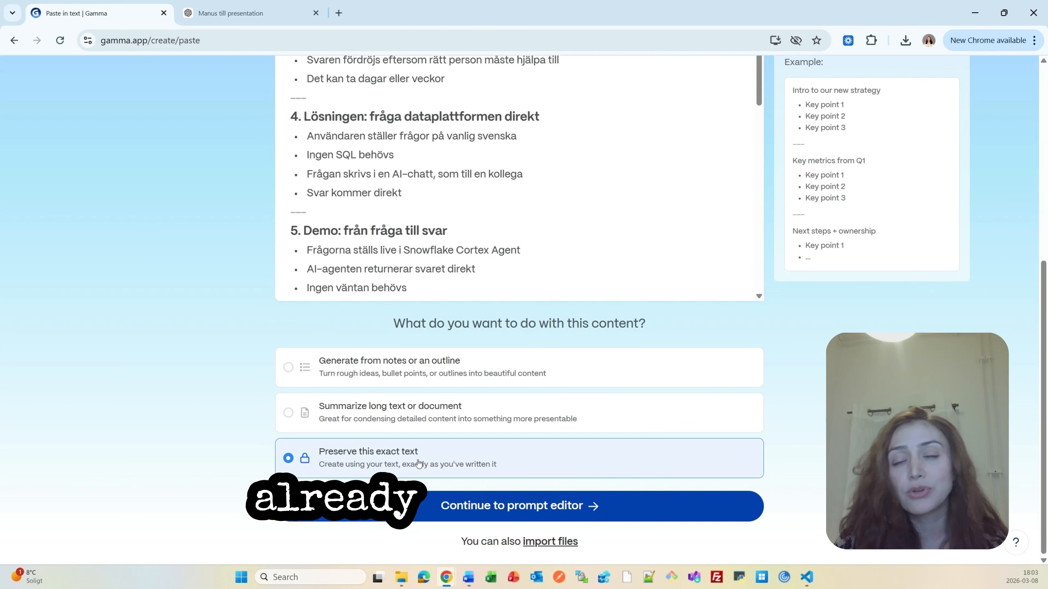
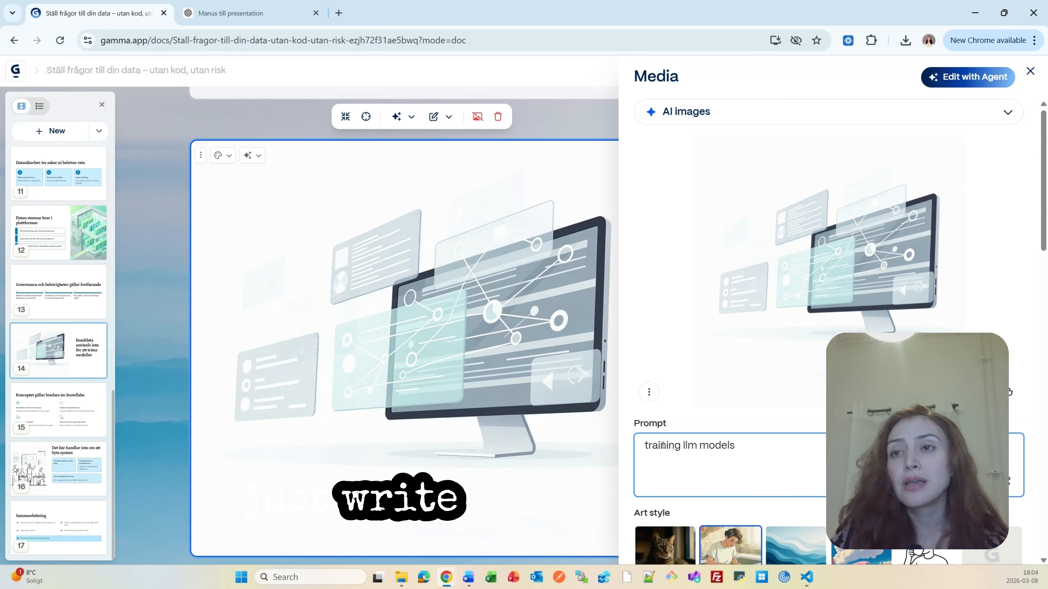
Examine the AI image models offered for card 14's illustration, and close the image settings
scroll(709, 388, "down", 6)
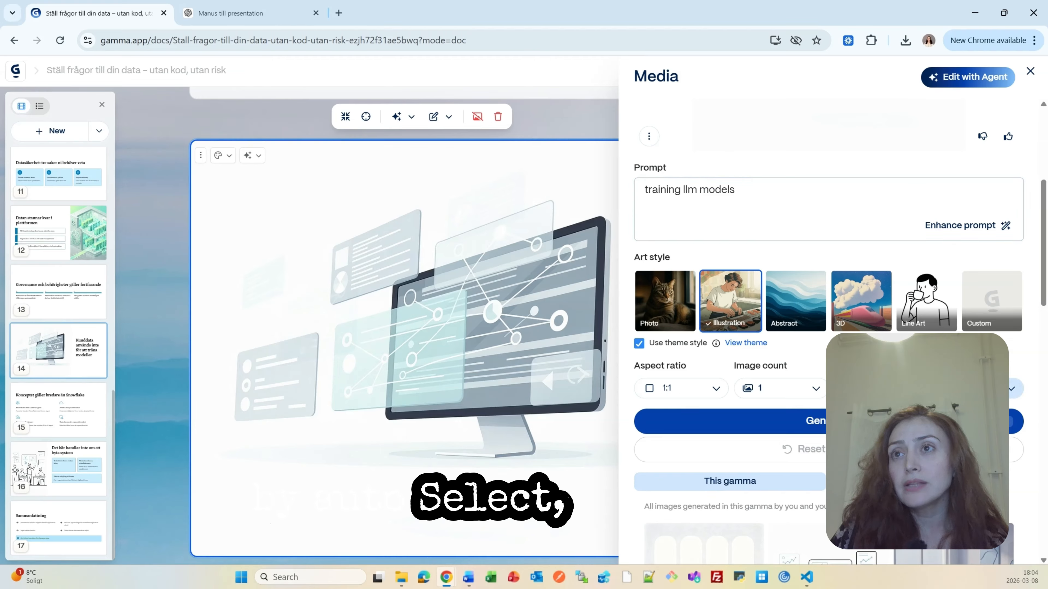
left_click(1013, 388)
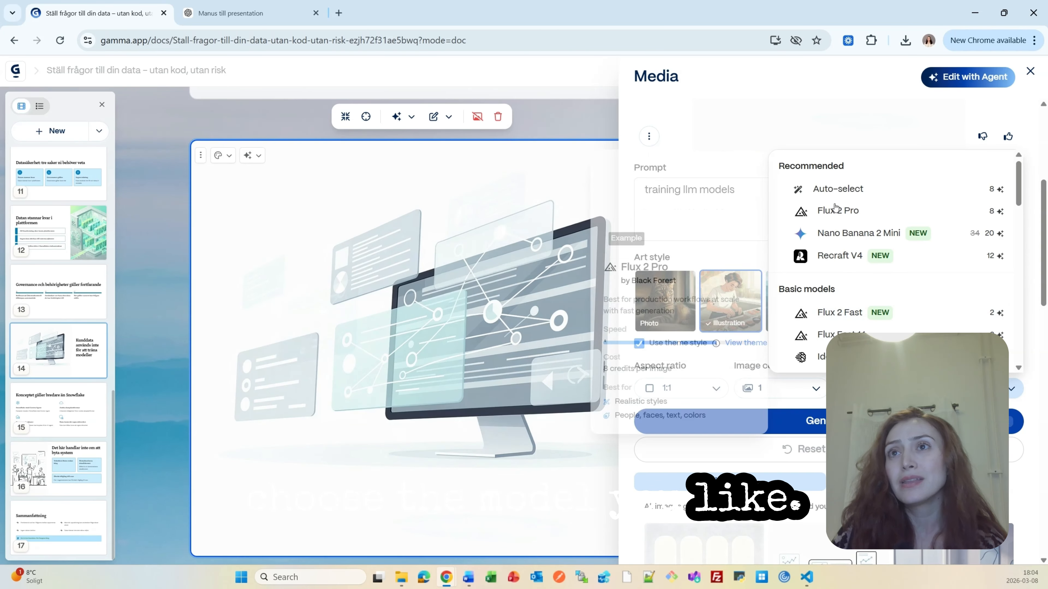
scroll(862, 313, "down", 2)
scroll(863, 318, "down", 5)
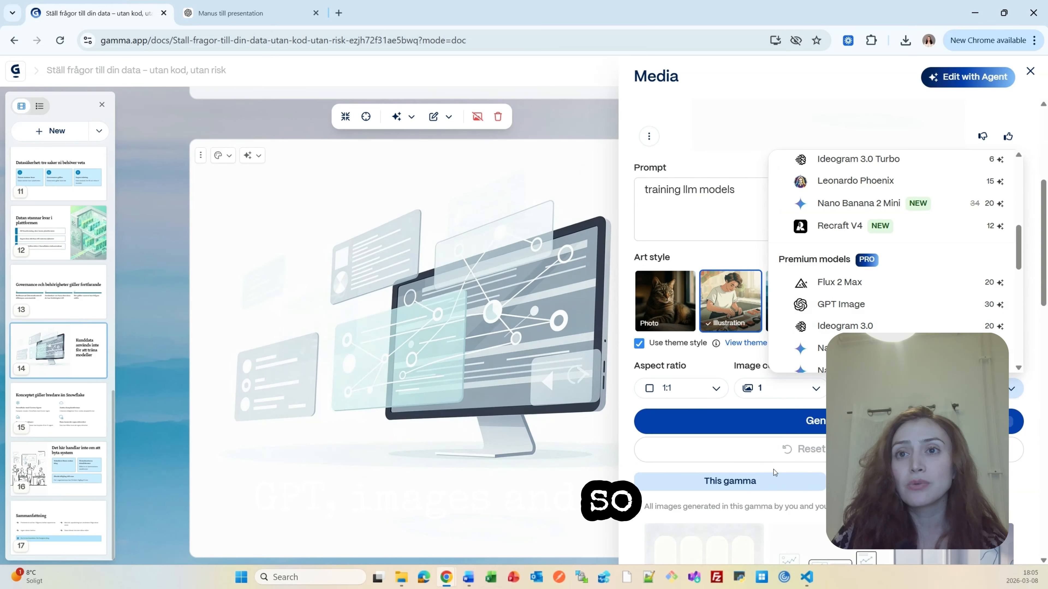
scroll(676, 398, "down", 5)
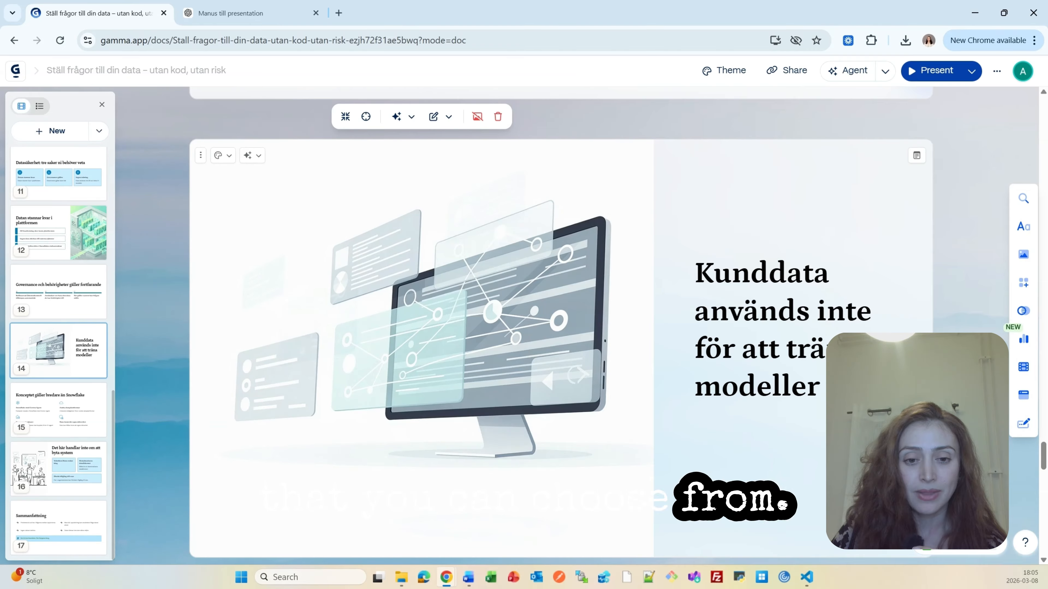
Return to the workspace home, start a new AI creation from a template, and browse the ready-made templates
left_click(15, 71)
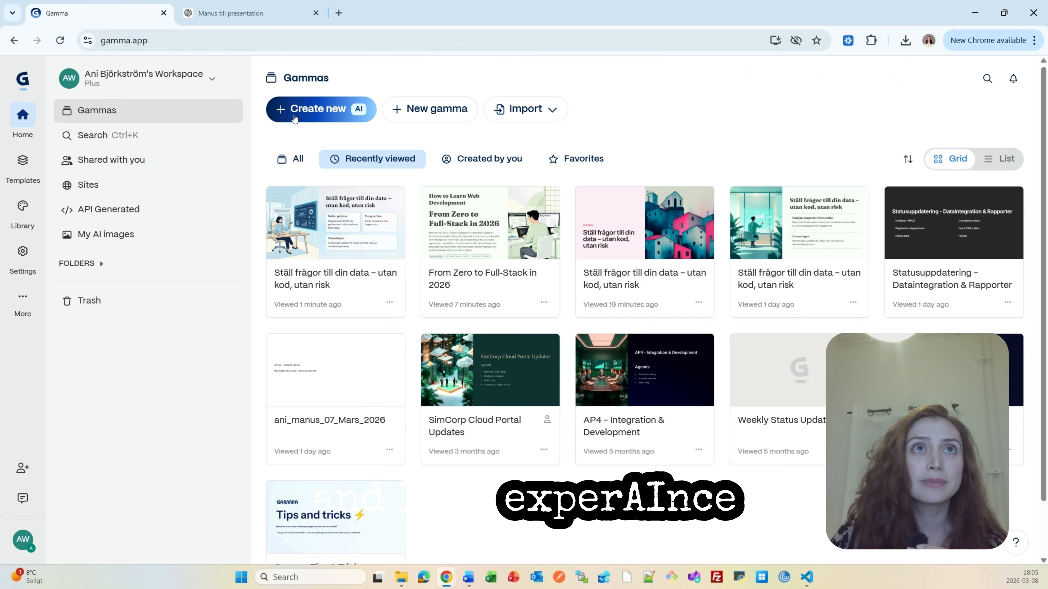
left_click(283, 113)
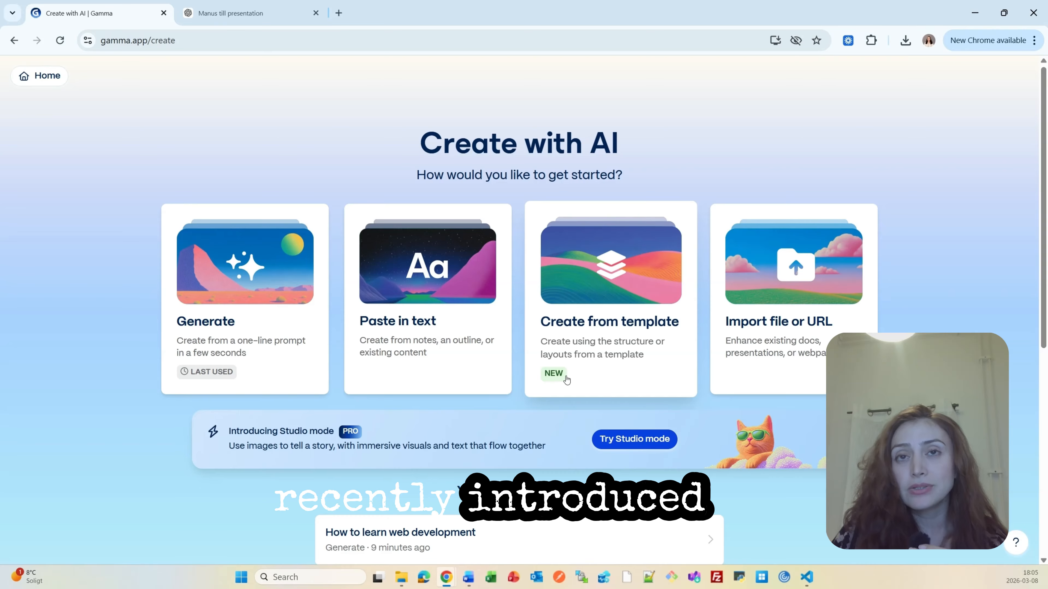
left_click(588, 273)
scroll(483, 372, "down", 1)
scroll(484, 372, "down", 15)
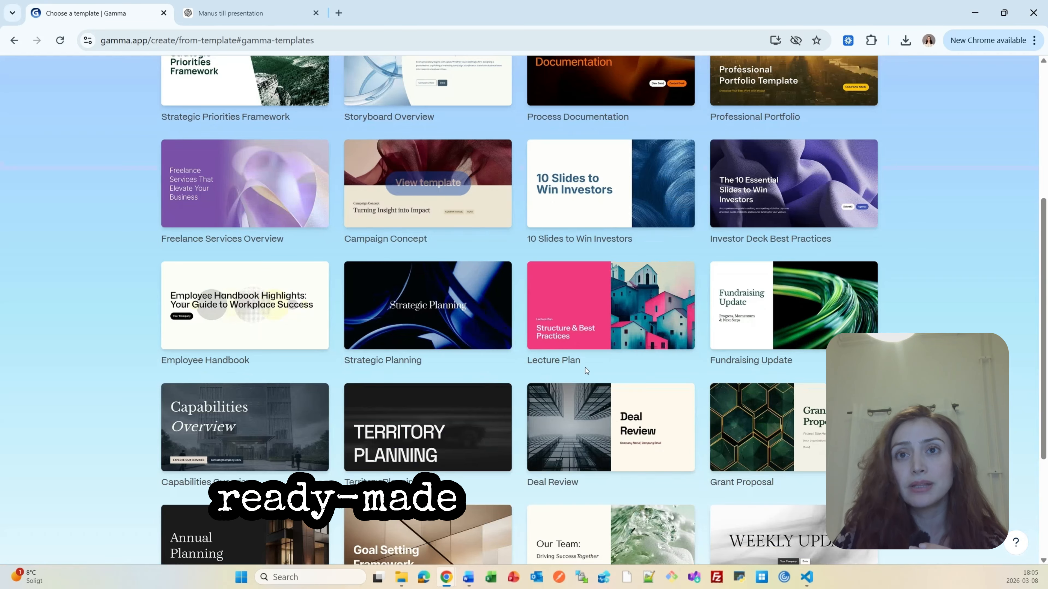
scroll(628, 407, "up", 10)
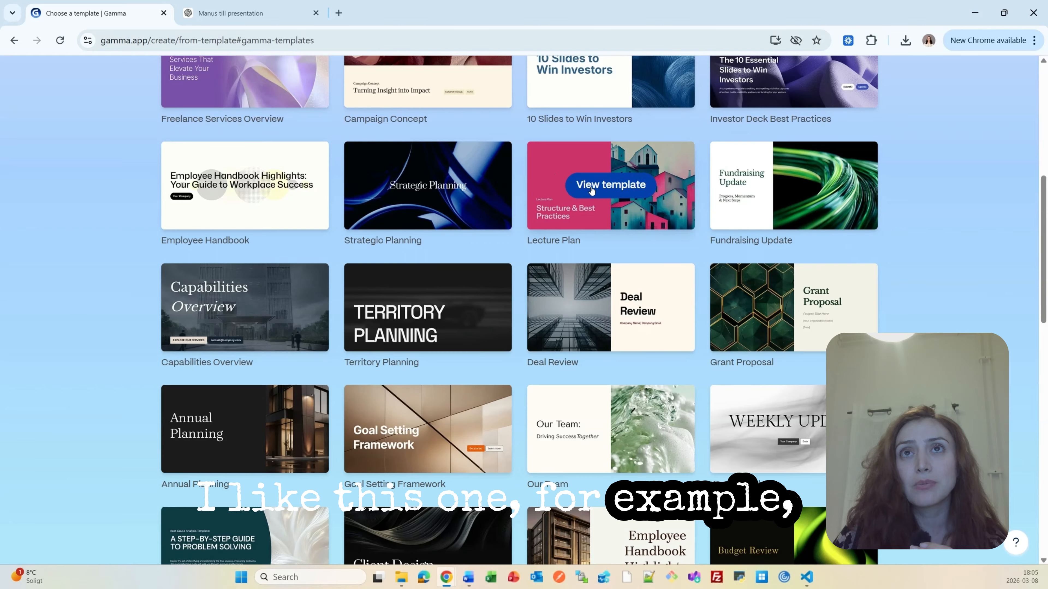
Create from the Lecture Plan template, using the prepared 15-slide outline as the prompt
left_click(591, 189)
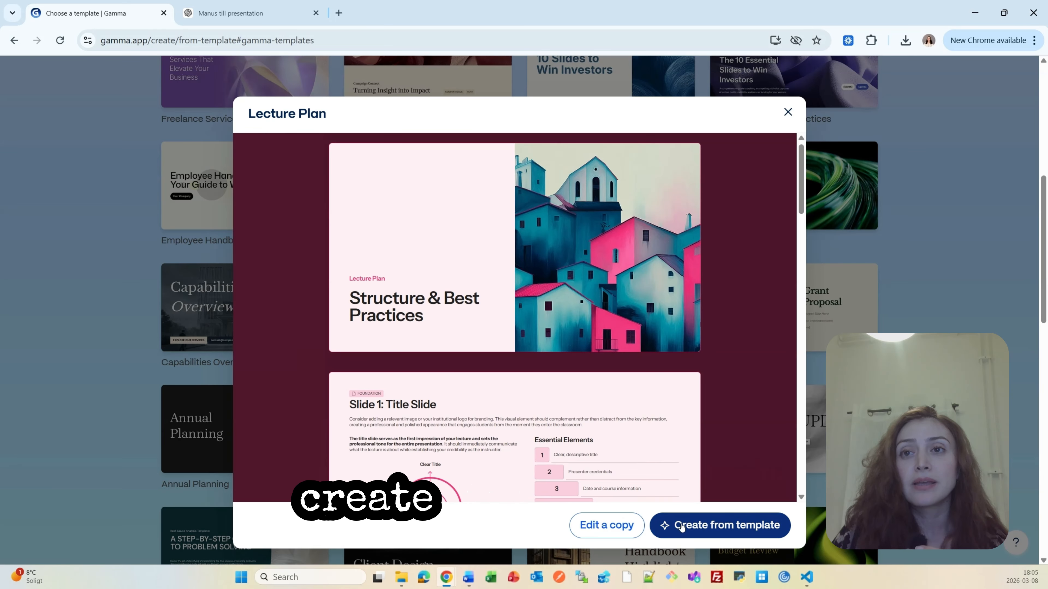
left_click(681, 527)
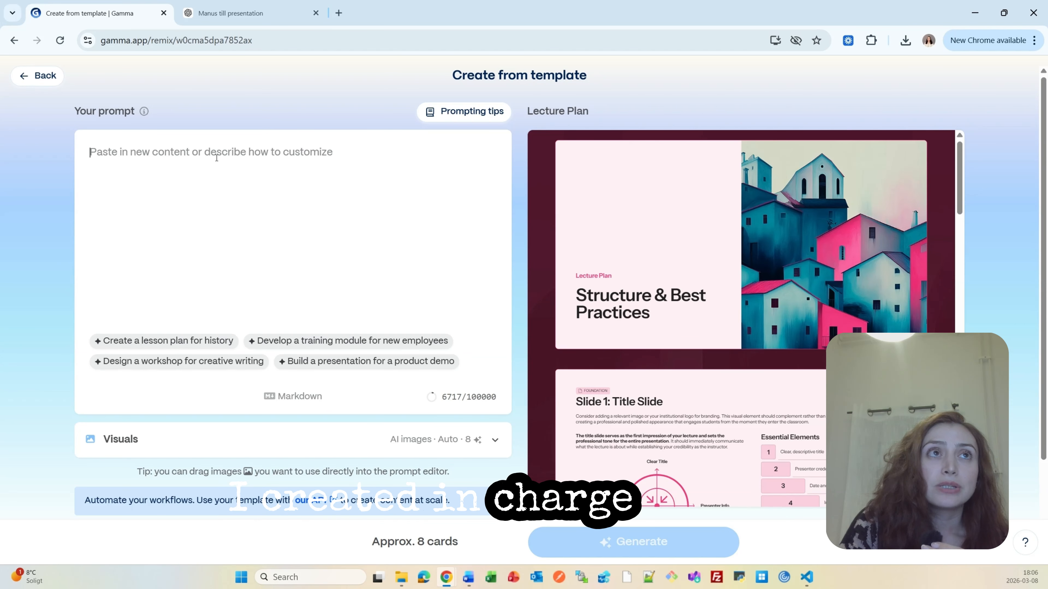
key("ctrl+v")
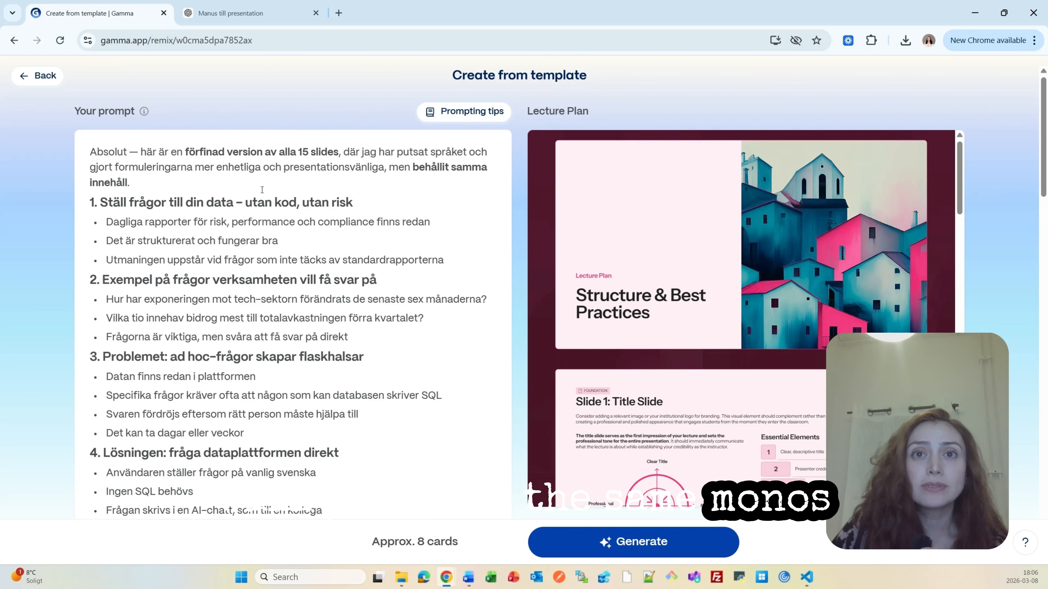
scroll(414, 333, "down", 15)
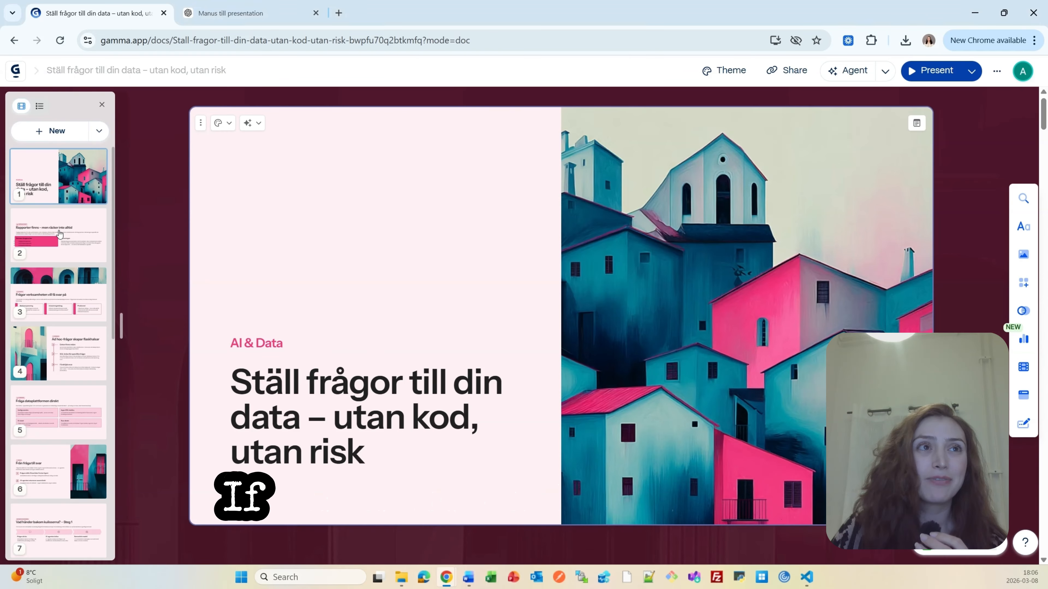
Look through the generated cards to check how the template's layouts and images were applied to the outline
left_click(60, 239)
left_click(57, 298)
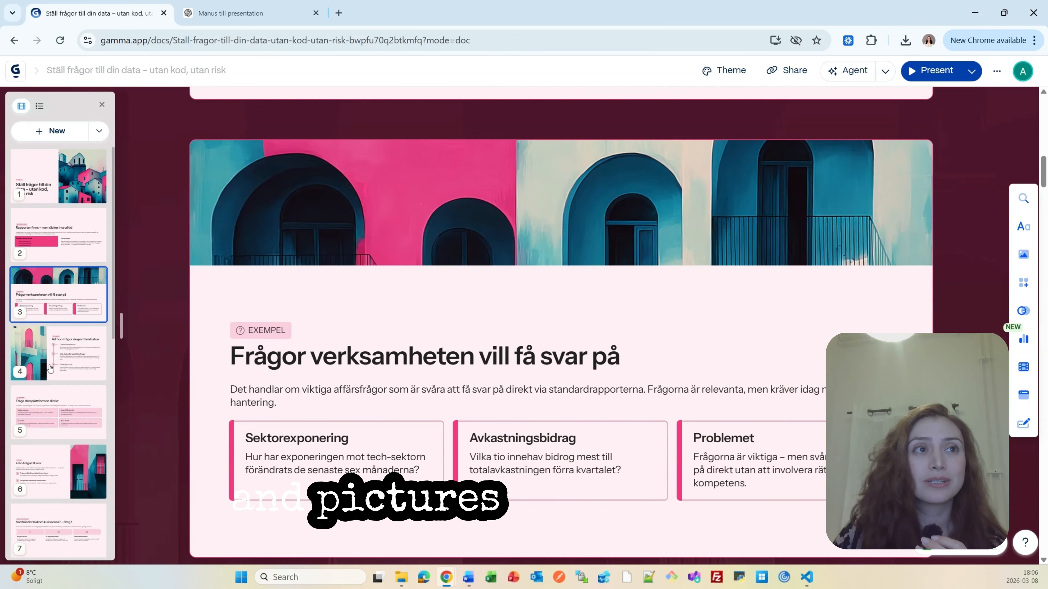
left_click(58, 354)
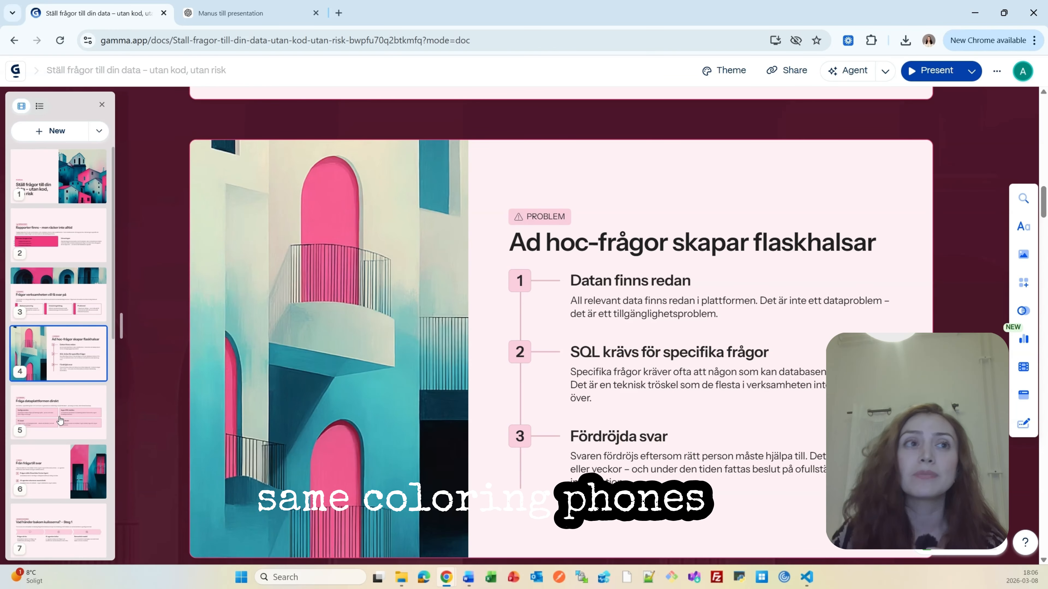
left_click(60, 420)
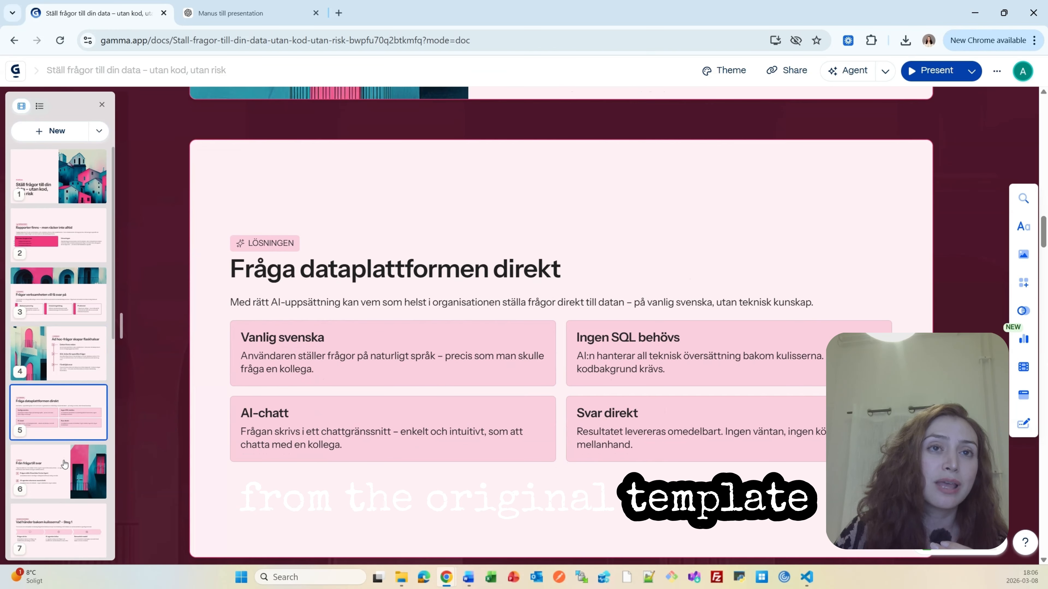
left_click(64, 463)
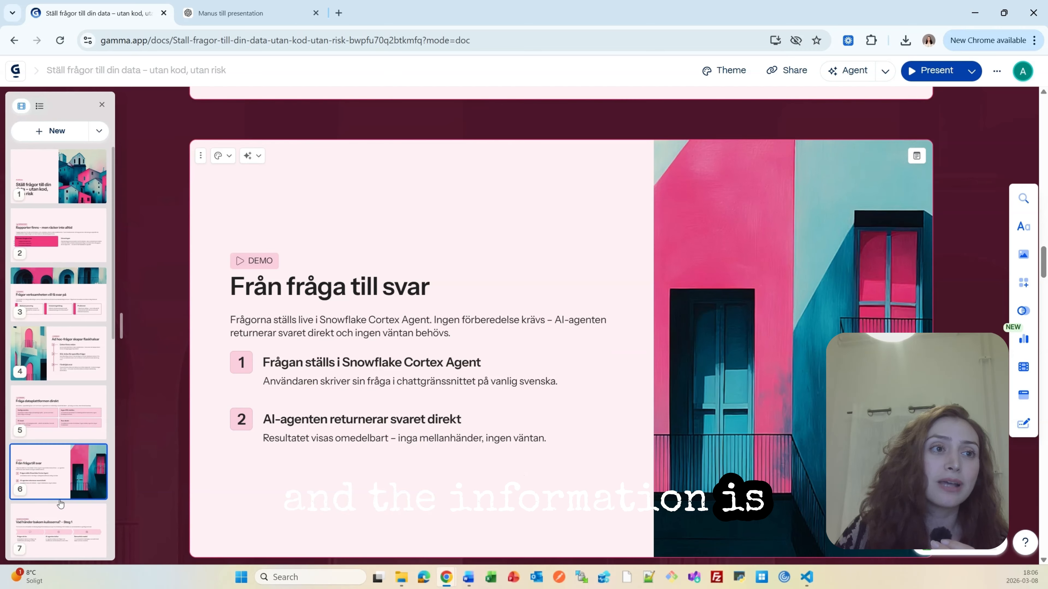
left_click(53, 526)
scroll(55, 491, "down", 4)
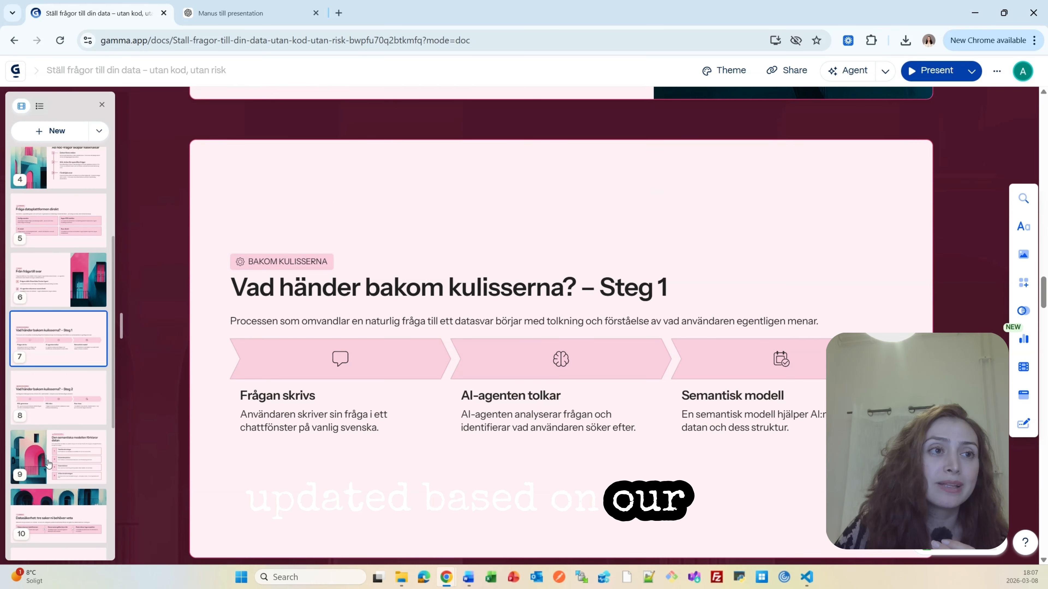
left_click(49, 463)
left_click(54, 516)
scroll(62, 495, "down", 6)
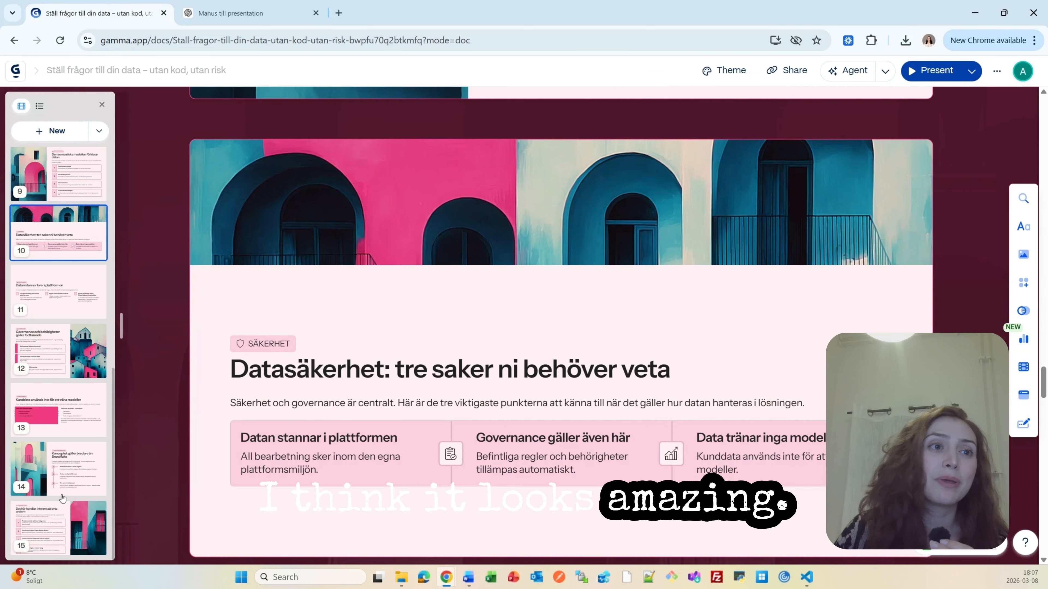
View card 15 and open the edit options for its side image
left_click(63, 534)
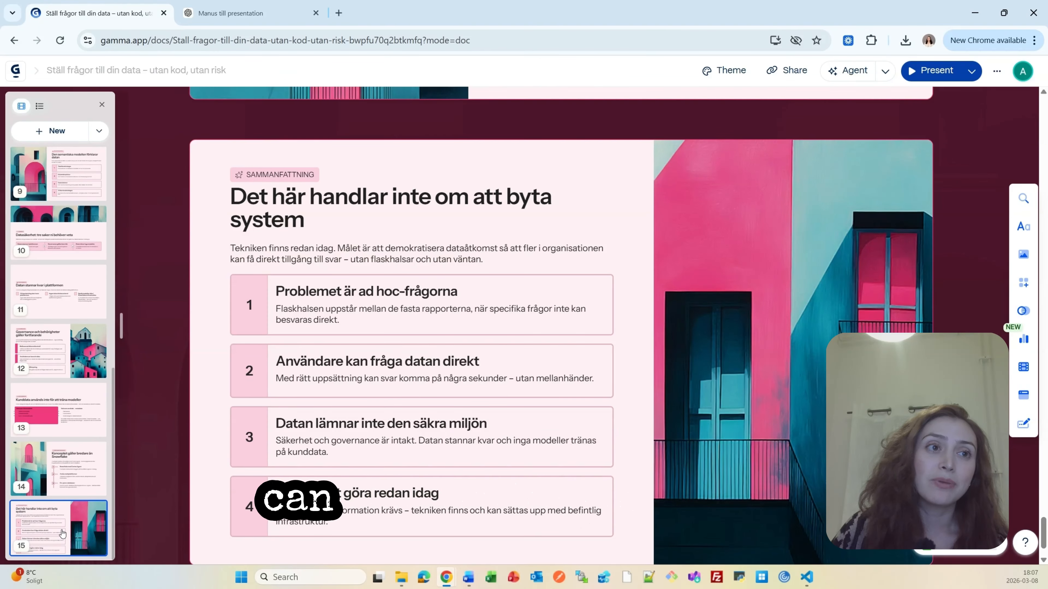
left_click(826, 325)
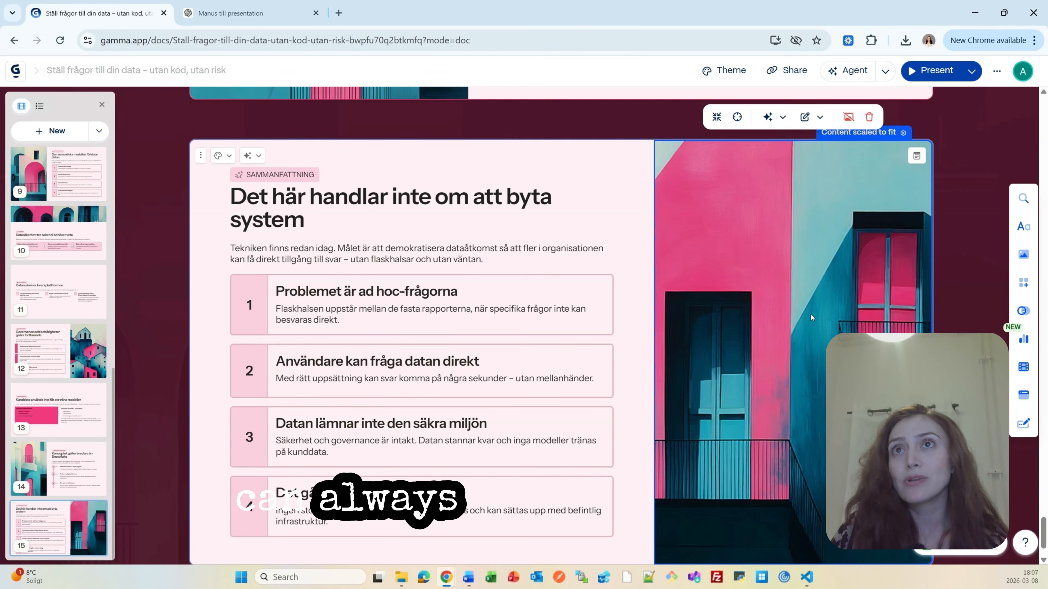
left_click(804, 121)
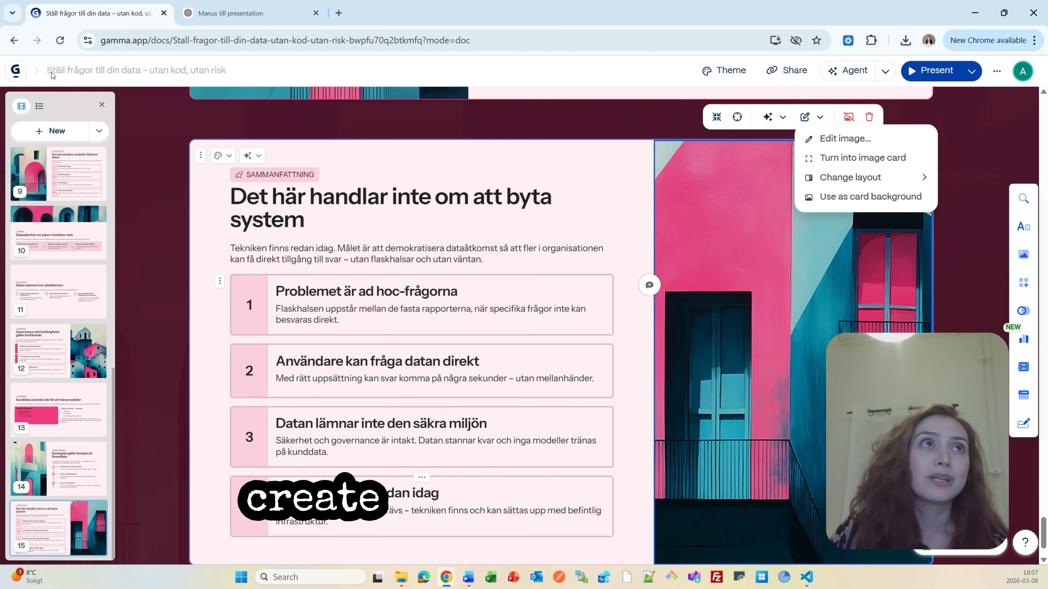
Return to the workspace home and start a new AI creation from an imported file or URL
left_click(13, 78)
left_click(13, 78)
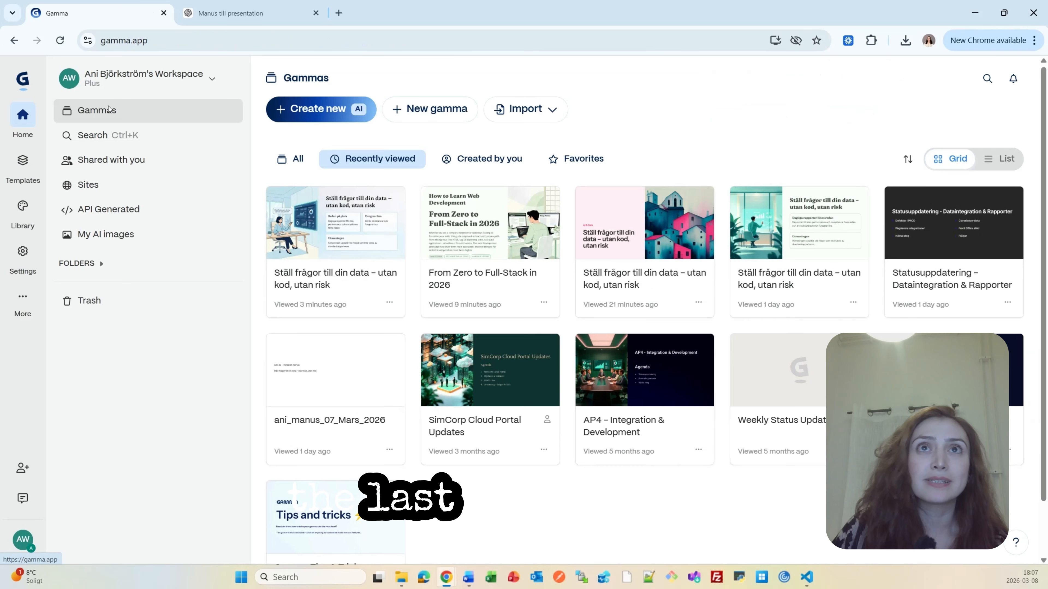
left_click(326, 110)
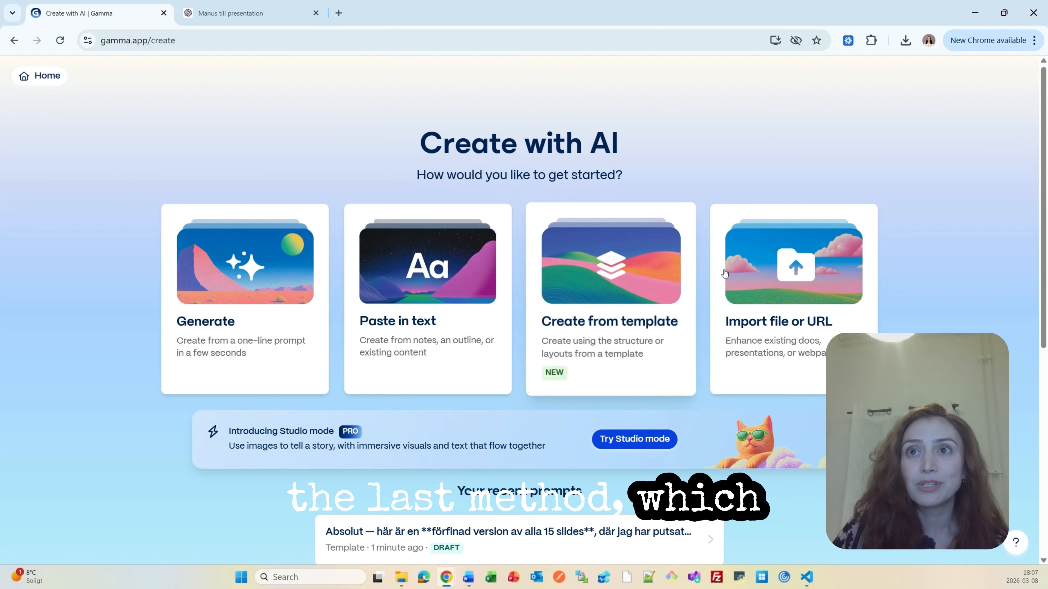
left_click(760, 325)
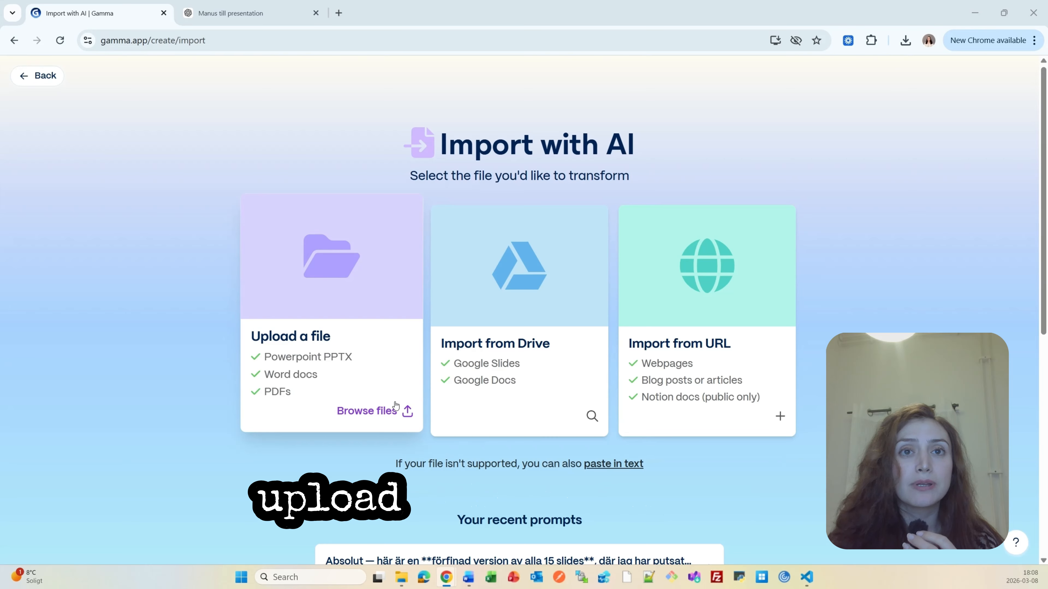
Upload the Word manuscript dated 07_Mars_2026 from Downloads and continue with it as a Presentation
left_click(408, 418)
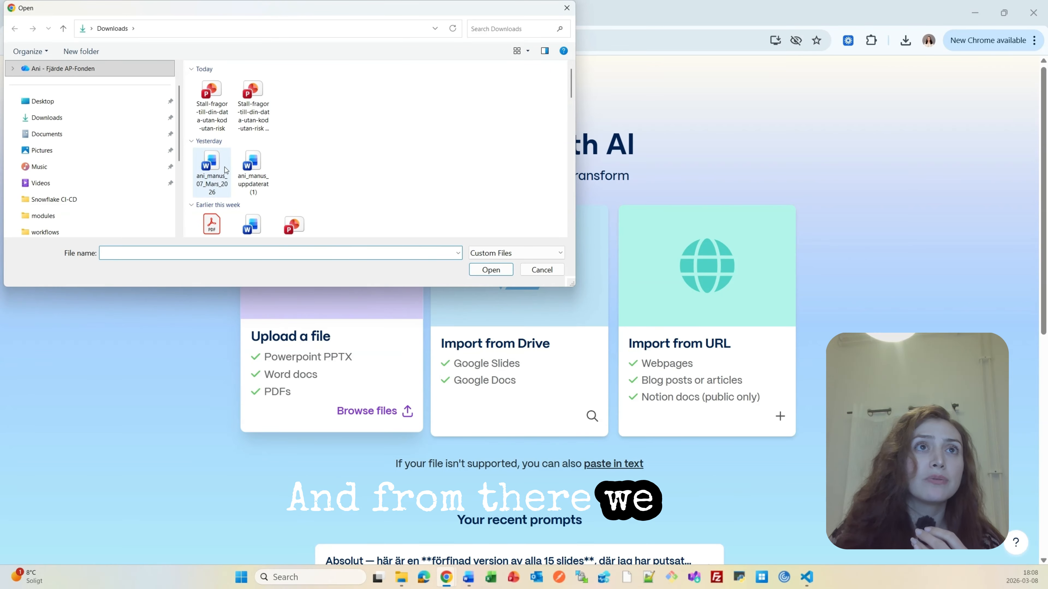
left_click(215, 165)
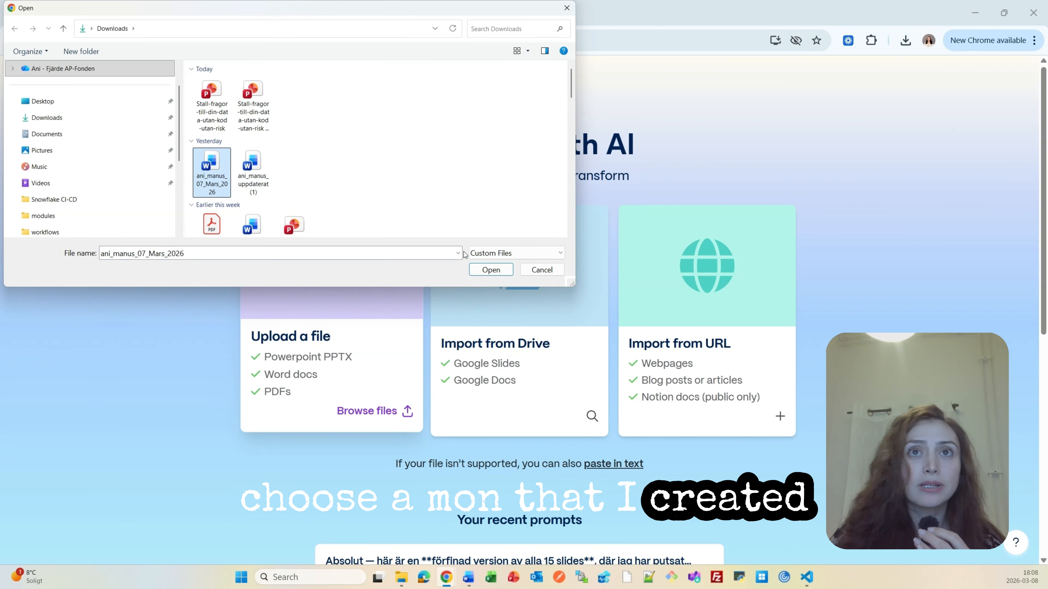
left_click(490, 273)
scroll(429, 340, "down", 5)
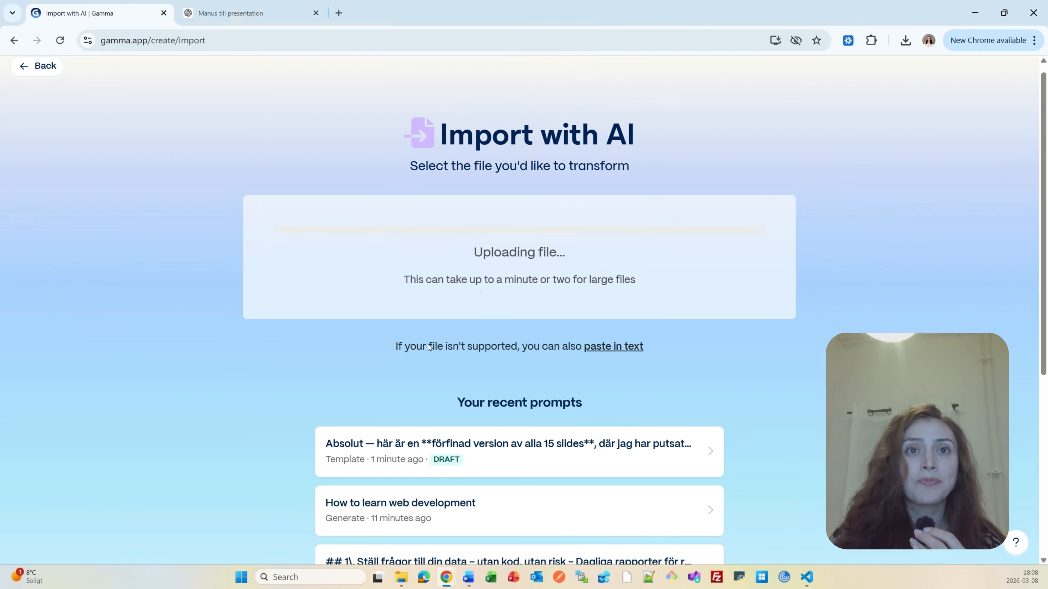
scroll(453, 363, "down", 1)
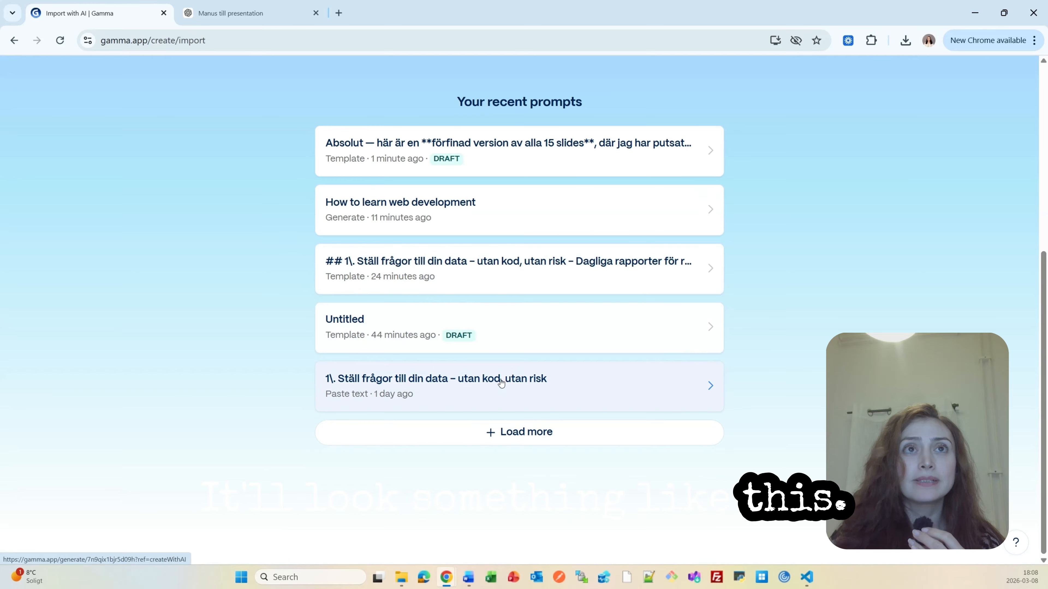
scroll(491, 371, "up", 4)
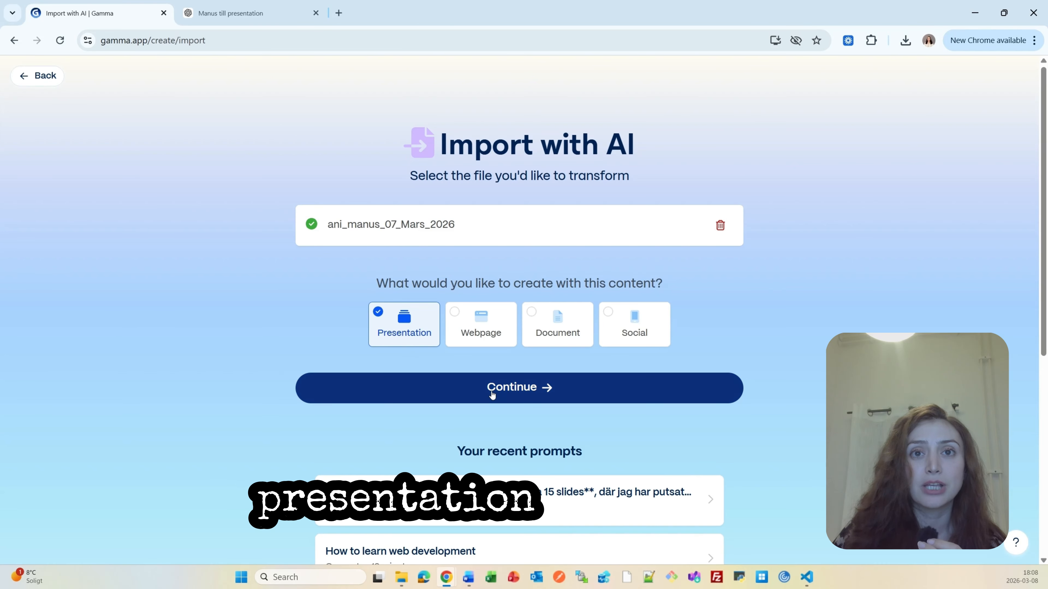
left_click(513, 400)
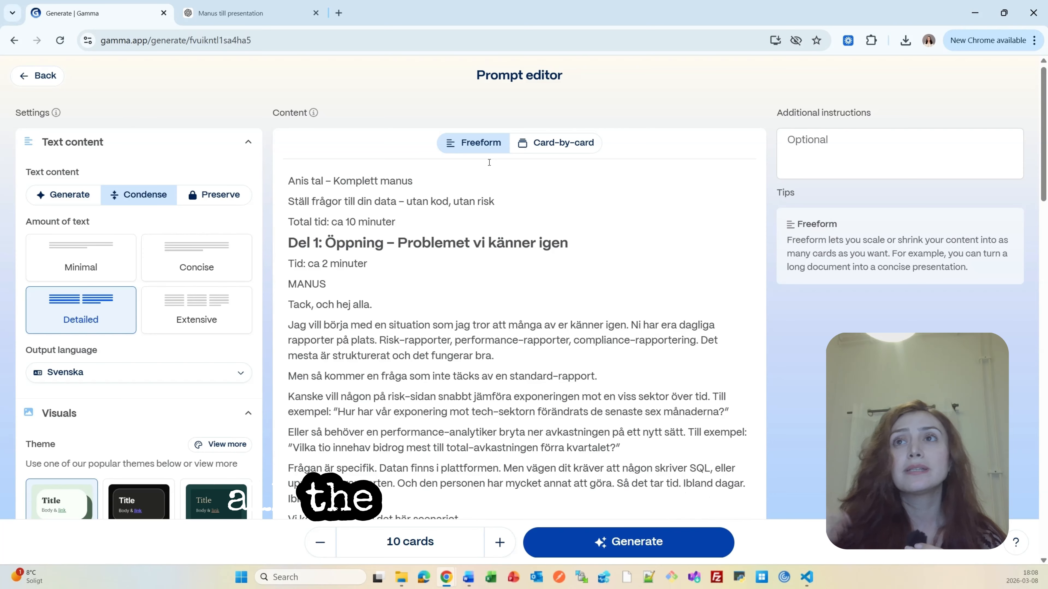
Look through the imported manuscript text and switch the content from Freeform to Card-by-card
scroll(571, 217, "down", 15)
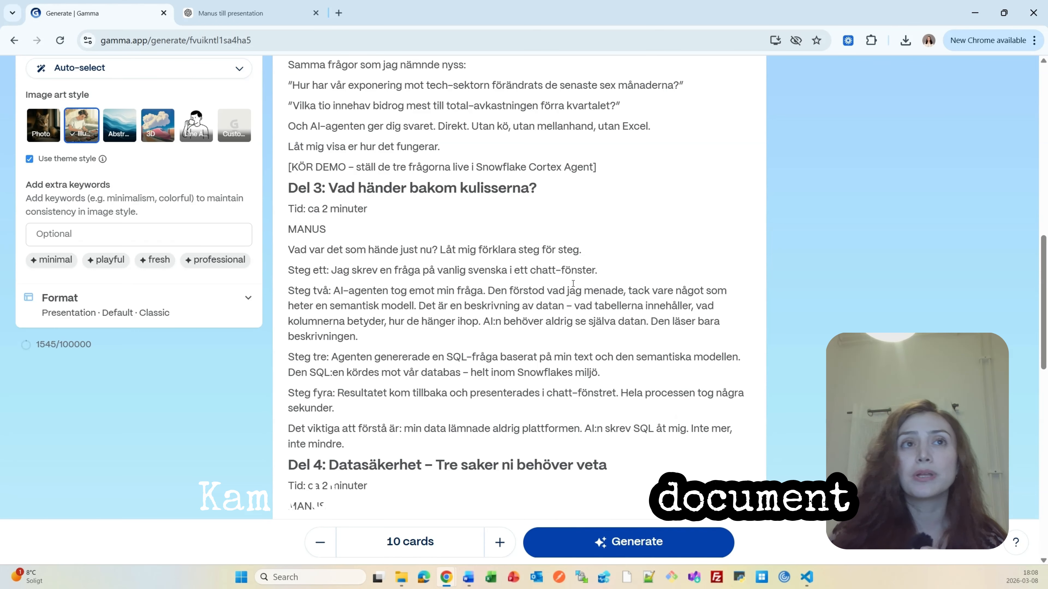
scroll(669, 184, "down", 10)
scroll(555, 252, "up", 20)
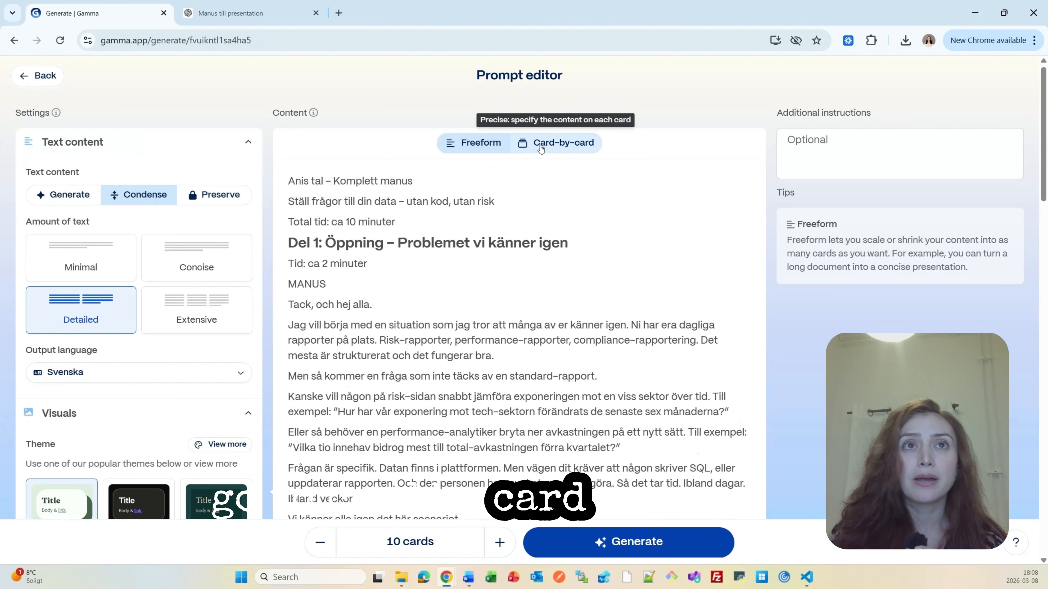
left_click(544, 144)
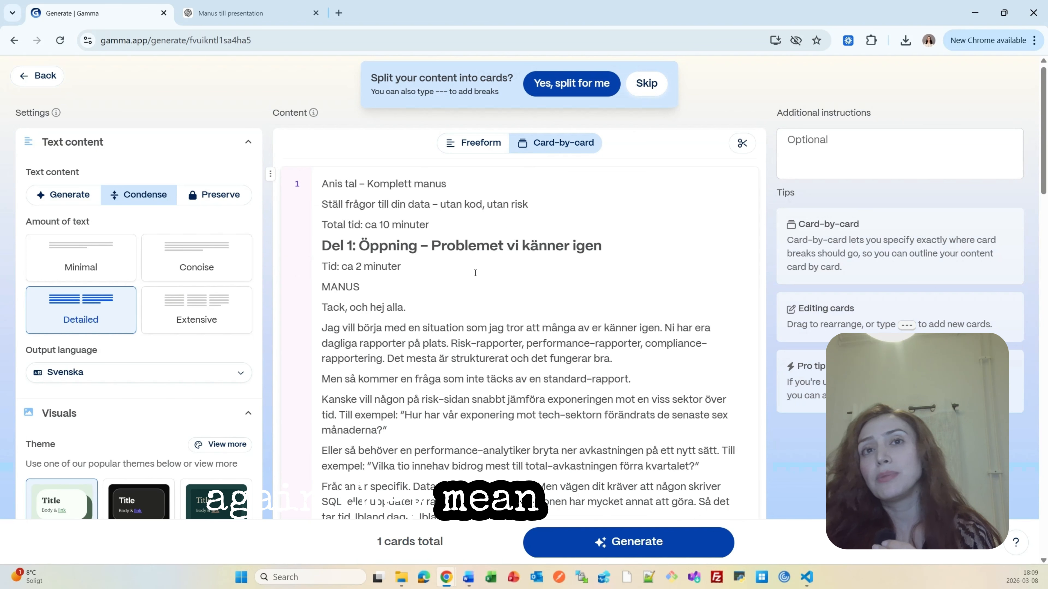
Look through the undivided manuscript down to its end and examine the "---" marker for card breaks
scroll(475, 273, "down", 15)
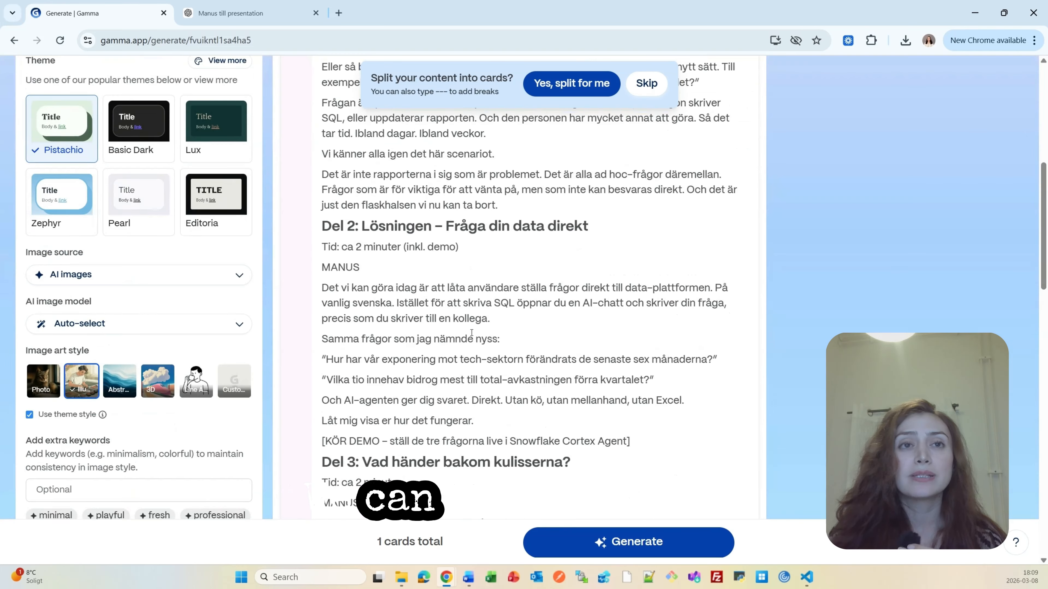
scroll(469, 330, "down", 4)
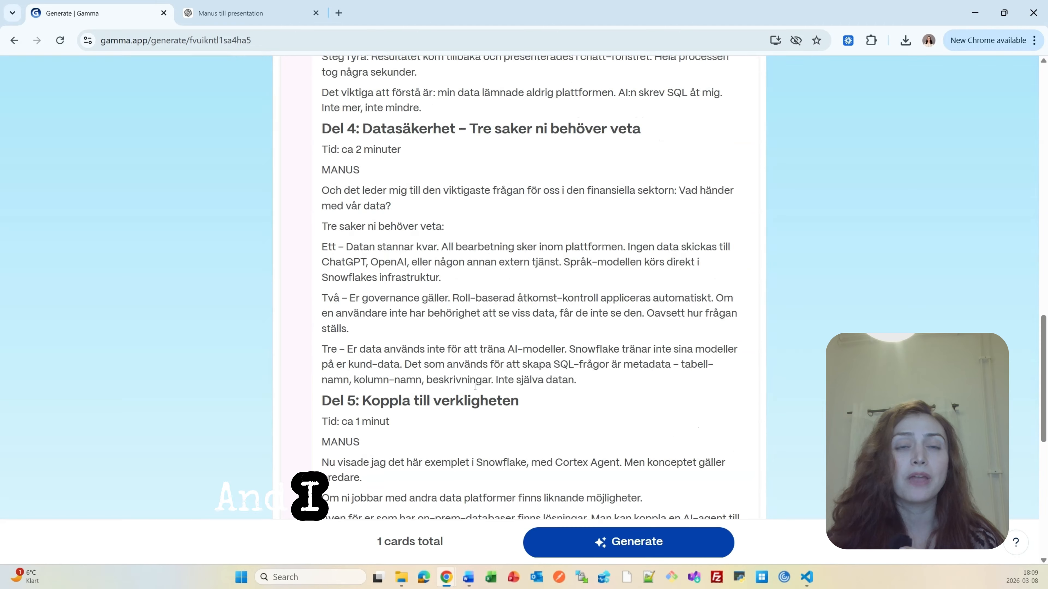
scroll(497, 433, "down", 10)
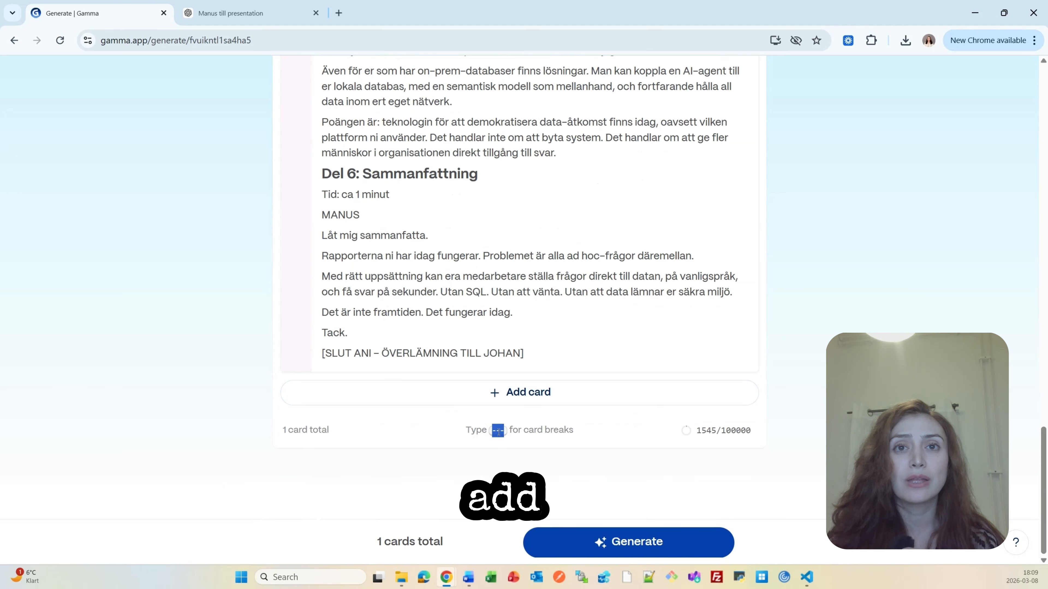
triple_click(498, 431)
left_click(497, 431)
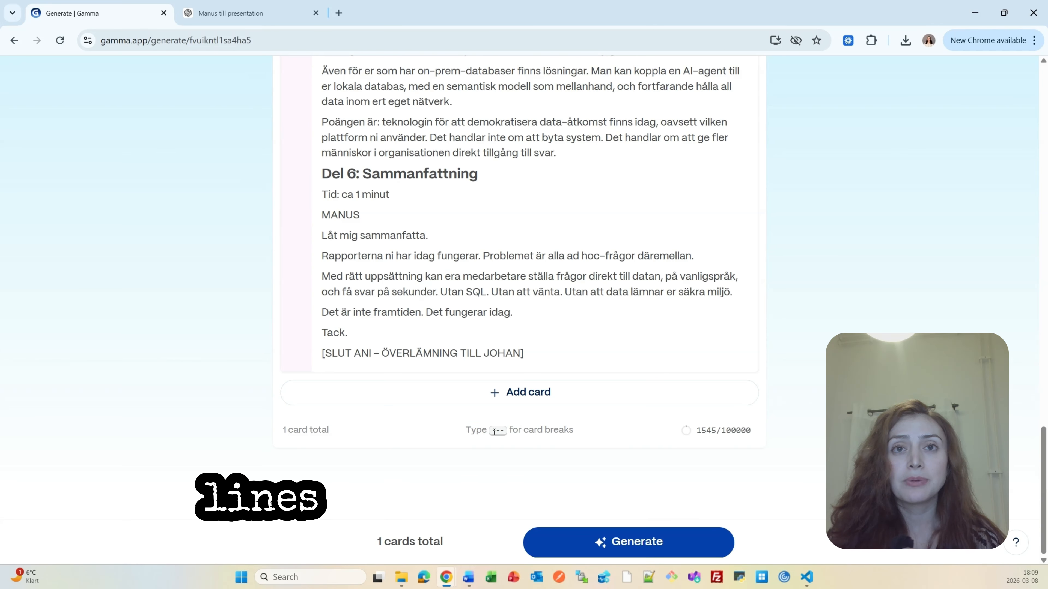
left_click_drag(494, 431, 504, 429)
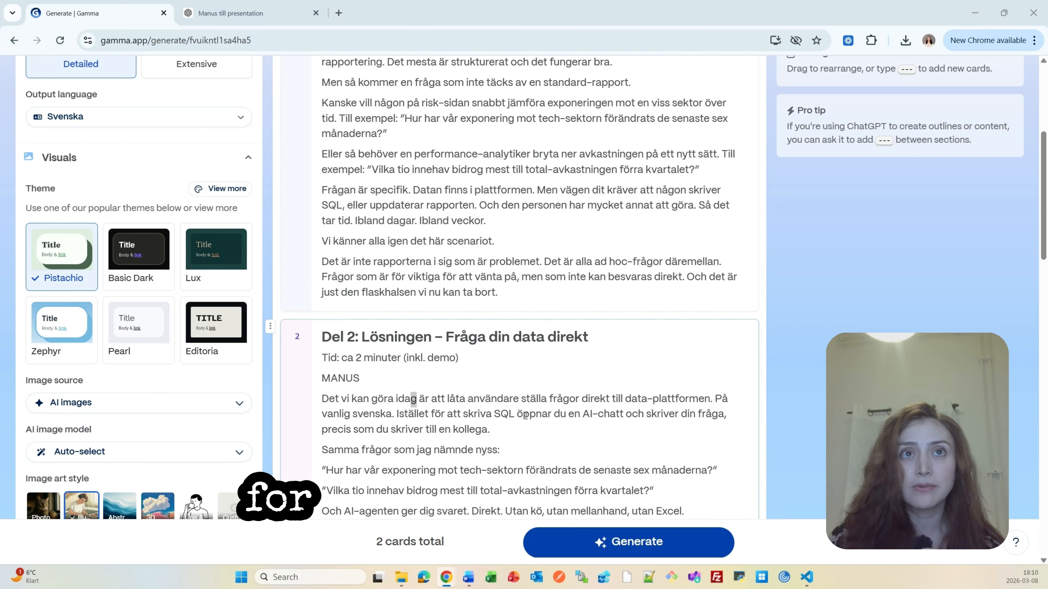
Insert a card break before the heading "Del 3: Vad händer bakom kulisserna?" to start a new card there
scroll(441, 266, "down", 6)
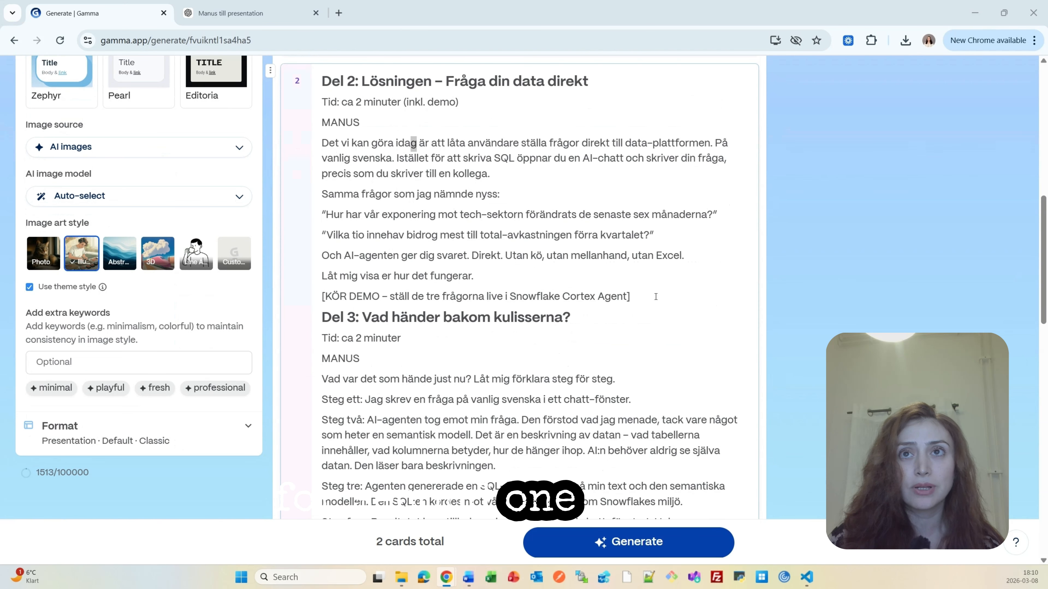
key("Return")
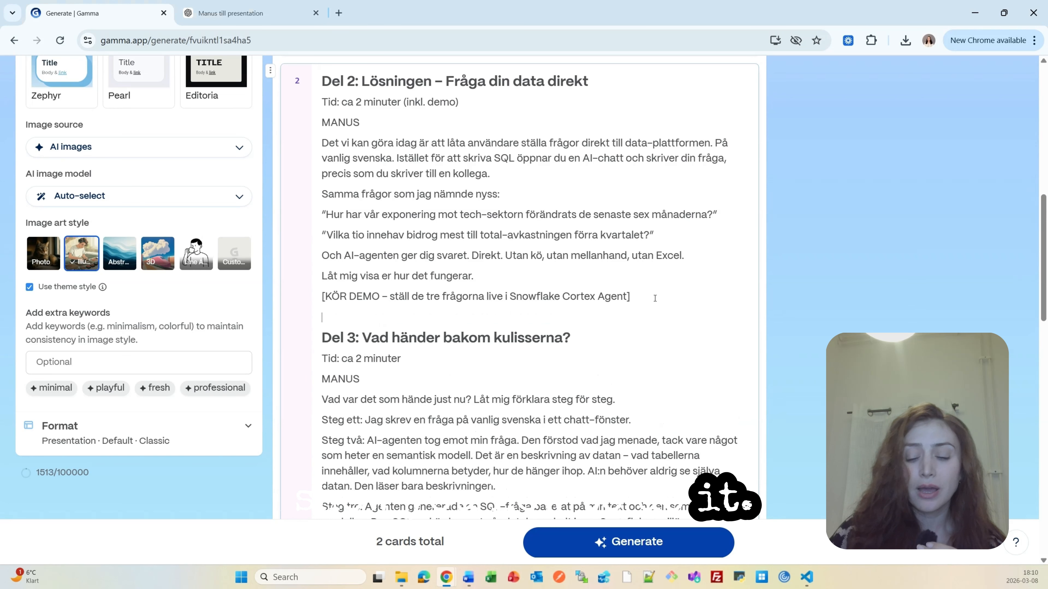
type("-")
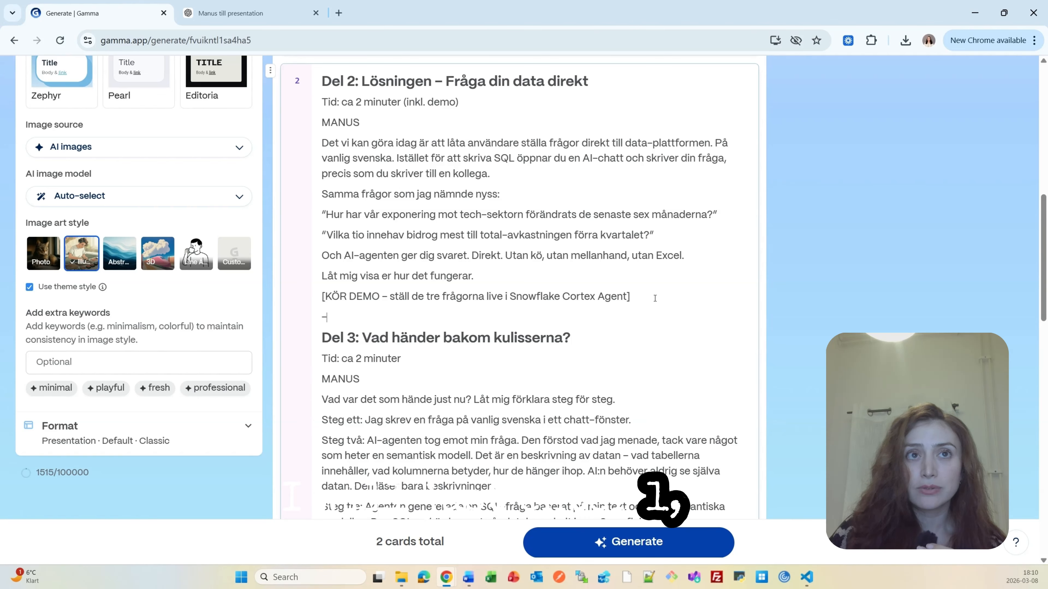
type("-")
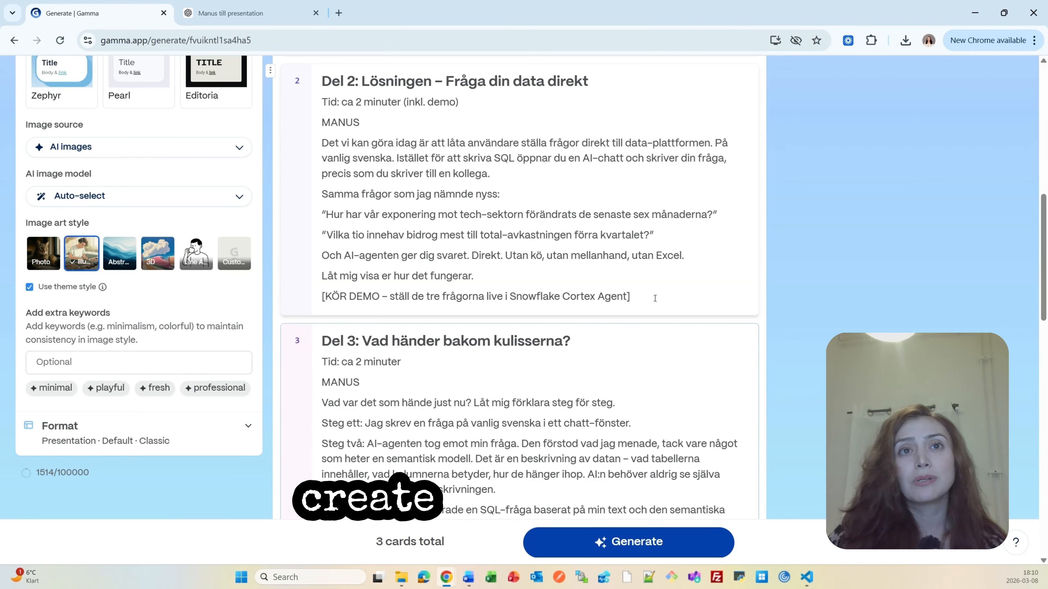
Insert a card break before the heading "Del 4: Datasäkerhet – Tre saker ni behöver veta"
scroll(618, 327, "down", 9)
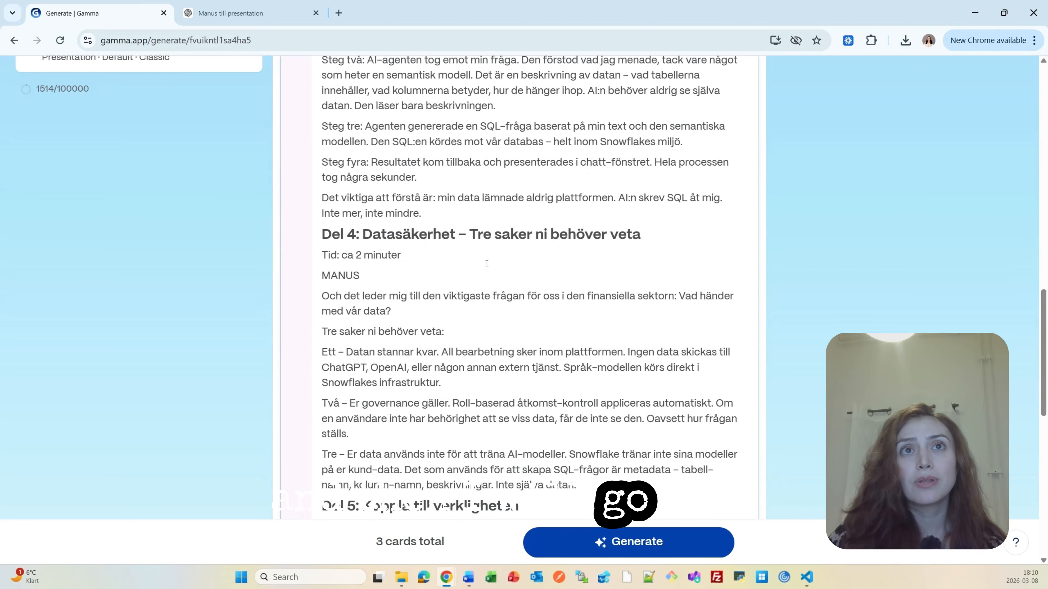
left_click(463, 215)
key("Return")
type("-")
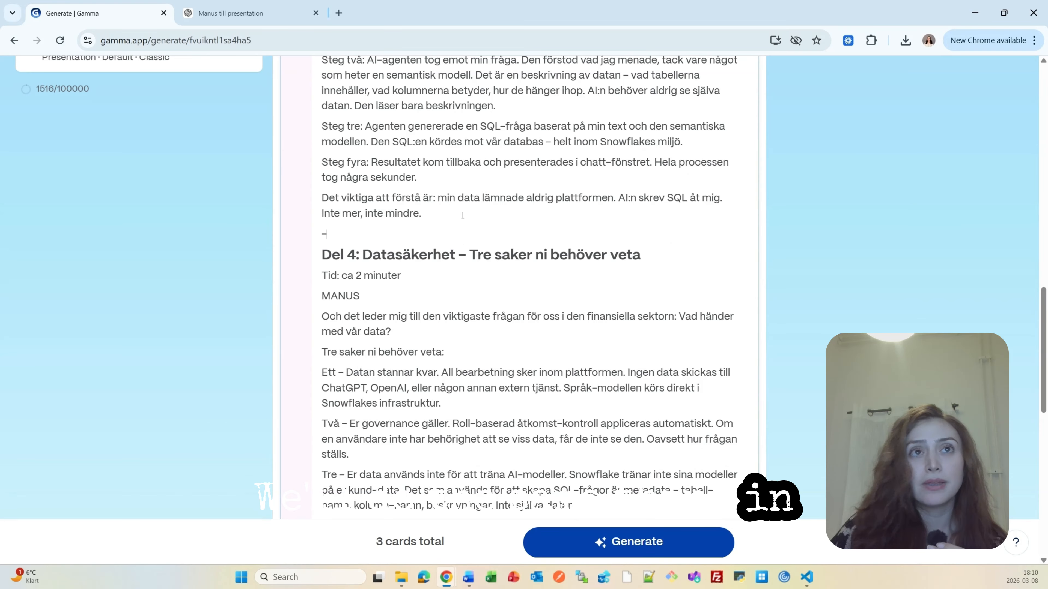
type("-")
key("Return")
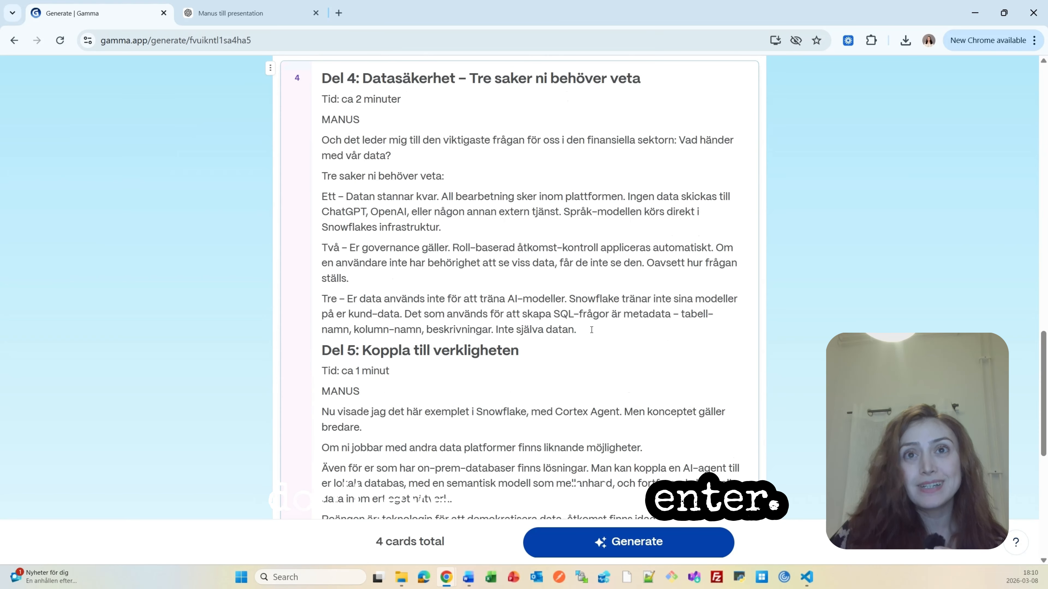
Insert card breaks before the headings "Del 5: Koppla till verkligheten" and "Del 6: Sammanfattning"
left_click(592, 330)
key("Return")
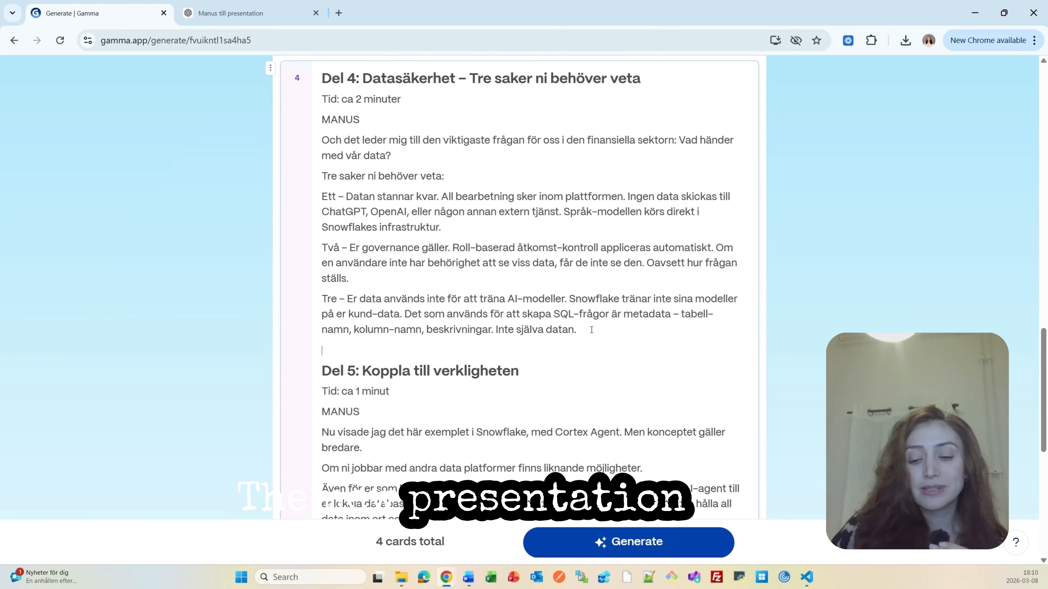
type("---")
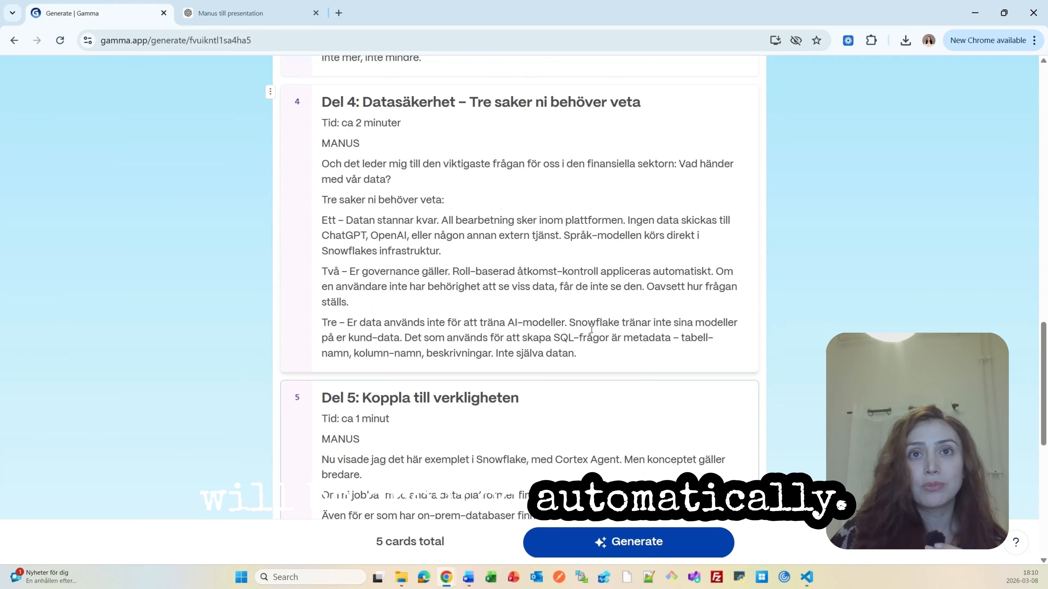
scroll(555, 318, "down", 9)
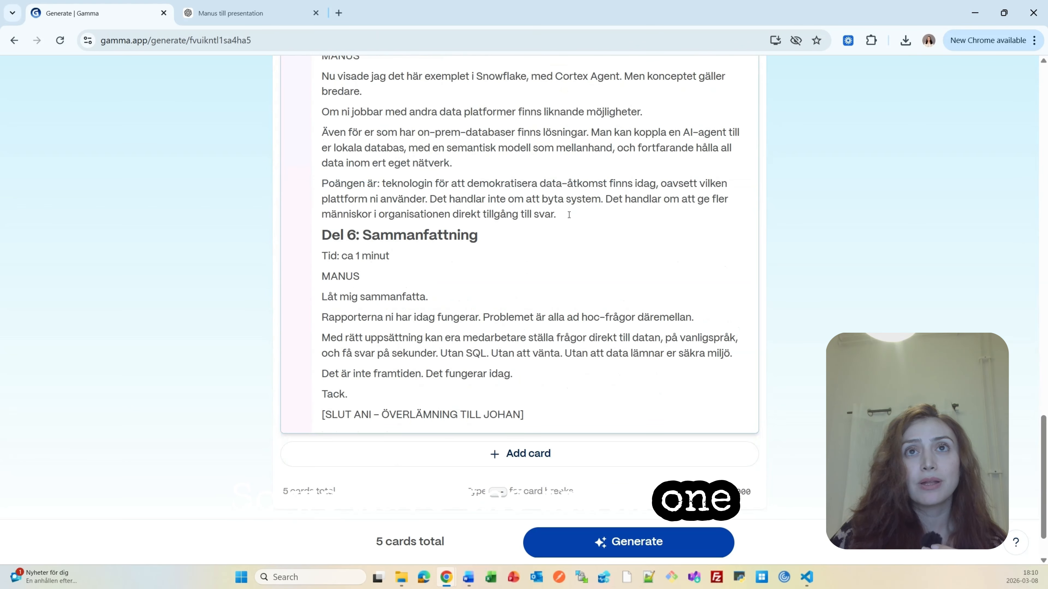
key("Return")
type("---")
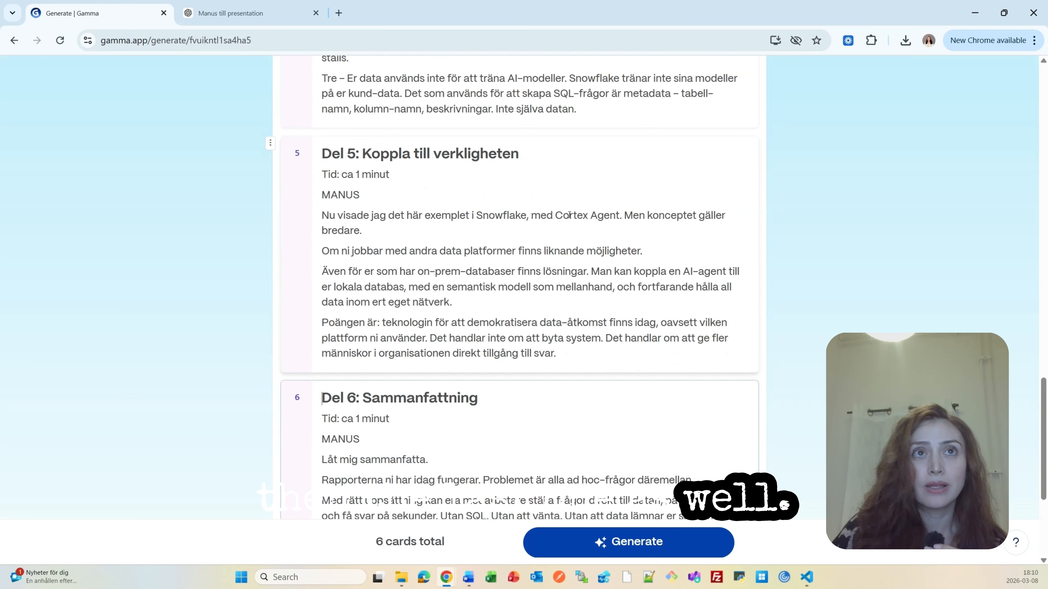
Check the split cards from the last back to the first, and set the amount of text to Minimal
scroll(569, 215, "down", 5)
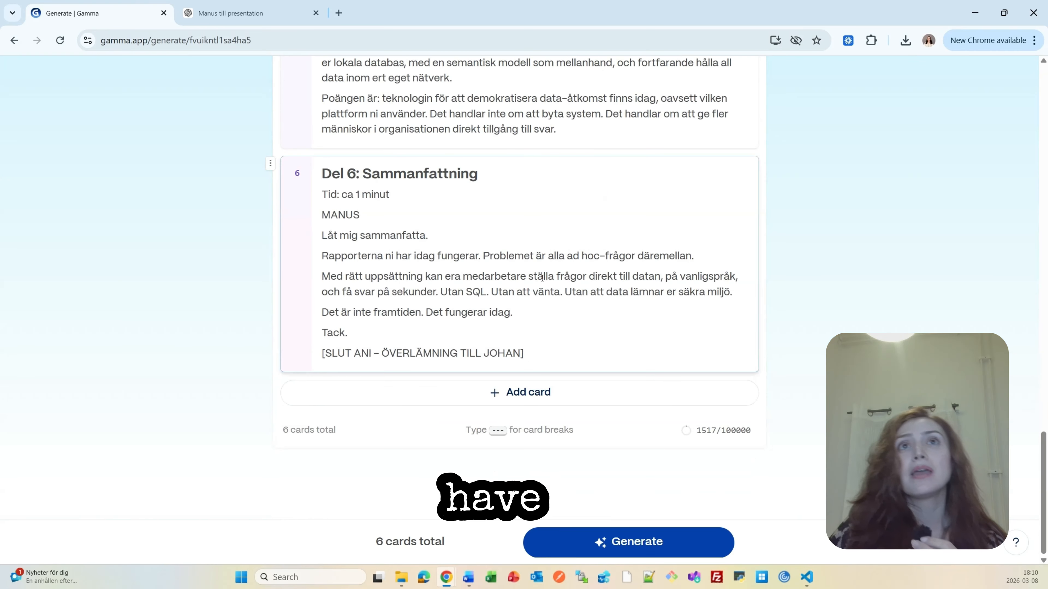
scroll(538, 278, "up", 13)
scroll(538, 278, "up", 10)
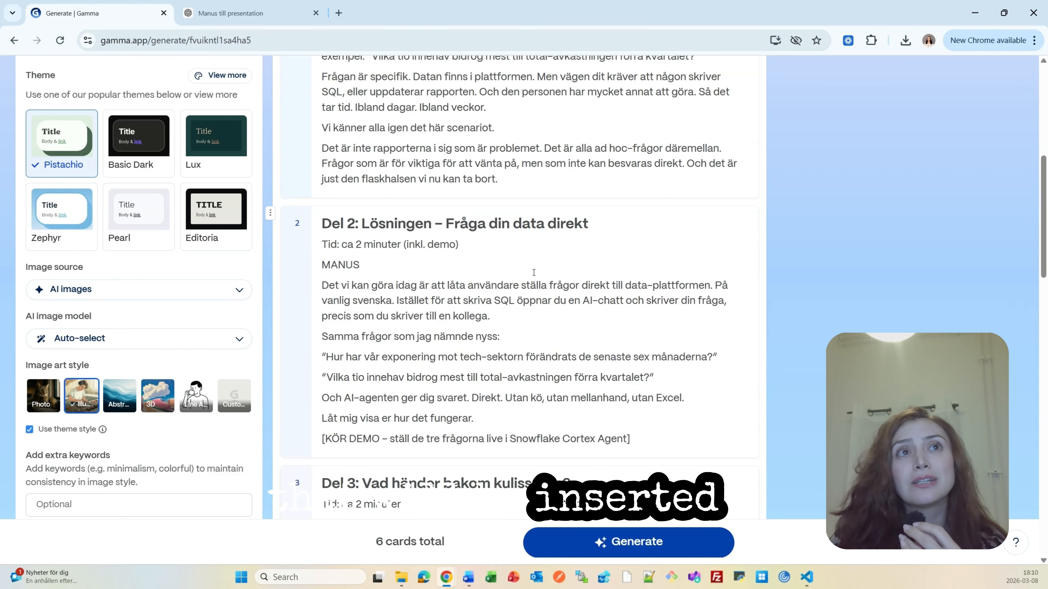
scroll(553, 342, "up", 5)
scroll(553, 343, "up", 3)
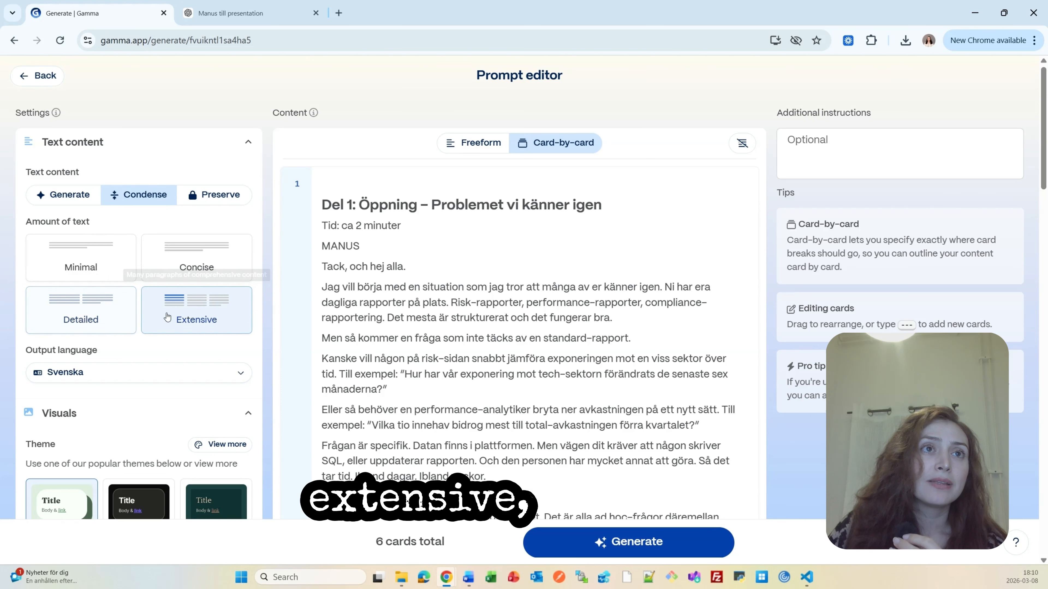
left_click(73, 269)
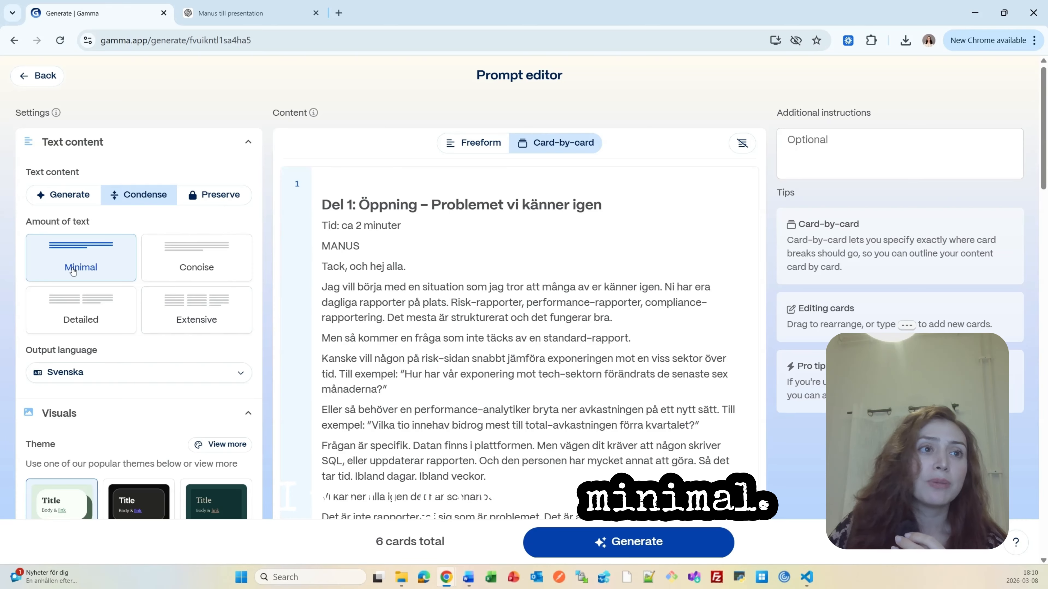
Choose the Lux theme and set the image art style to 3D for the imported manuscript's presentation
scroll(103, 345, "down", 6)
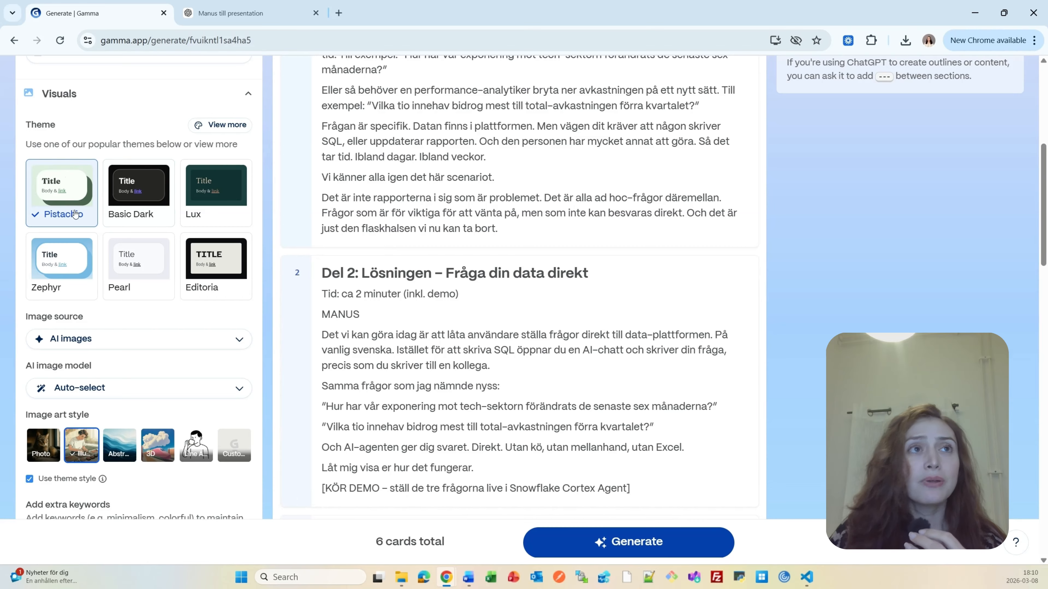
left_click(211, 208)
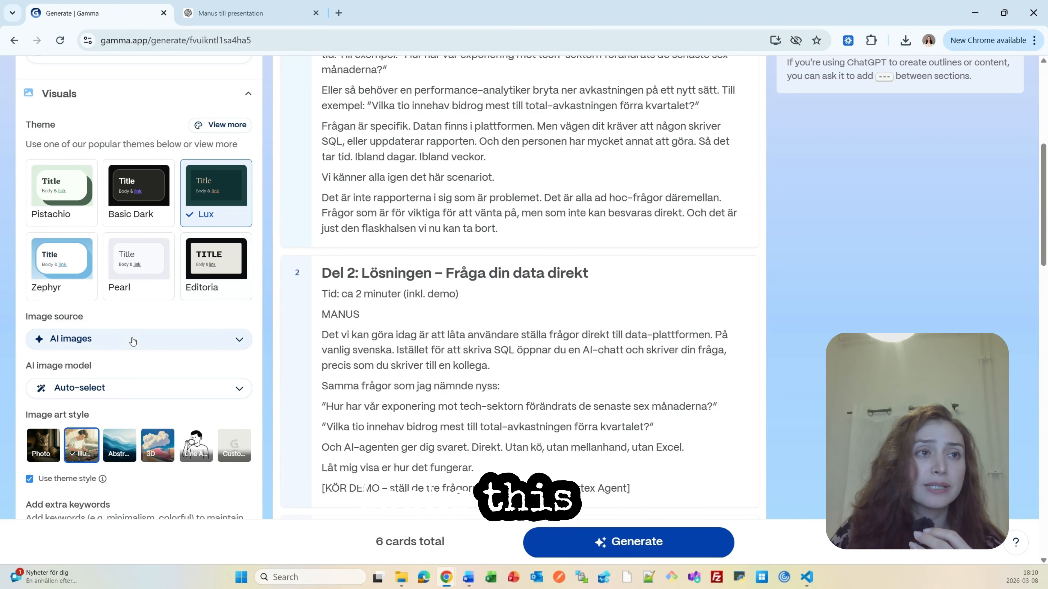
scroll(136, 339, "down", 5)
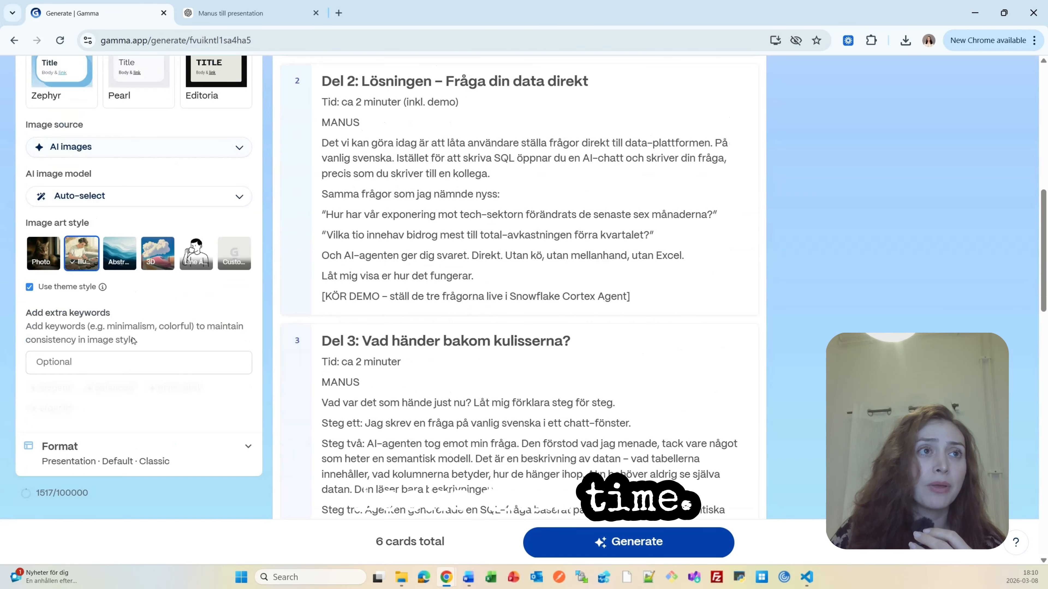
left_click(152, 266)
Generate the presentation from the six manuscript cards
scroll(167, 296, "down", 5)
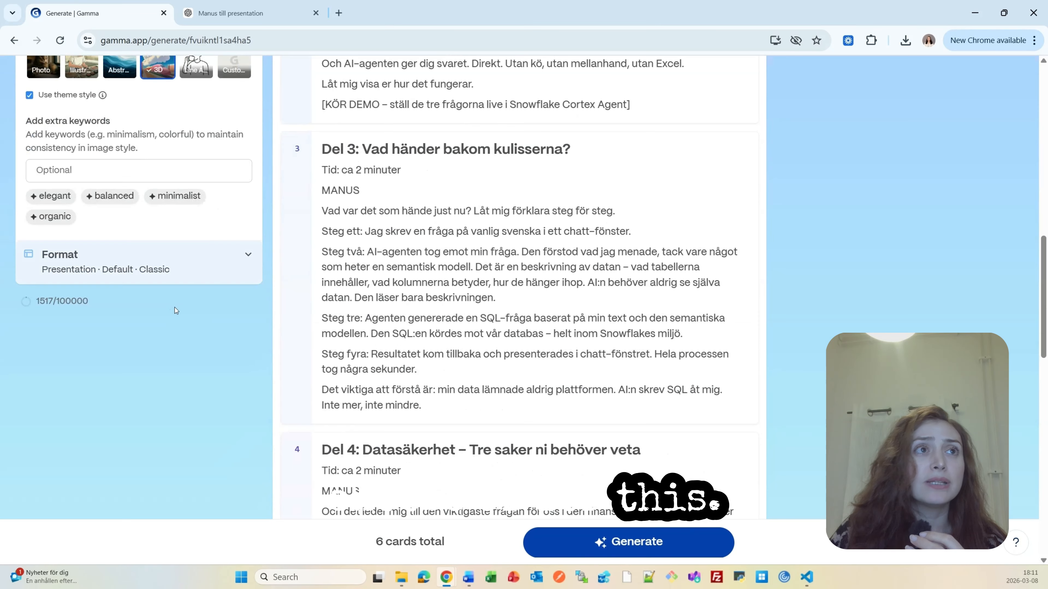
scroll(597, 447, "down", 11)
scroll(597, 447, "down", 4)
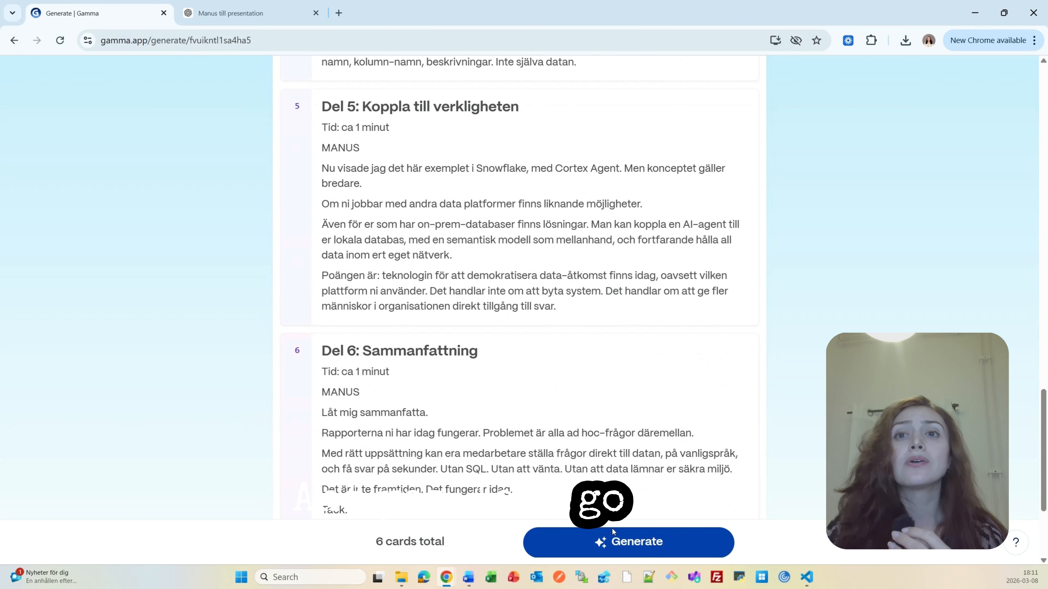
left_click(604, 541)
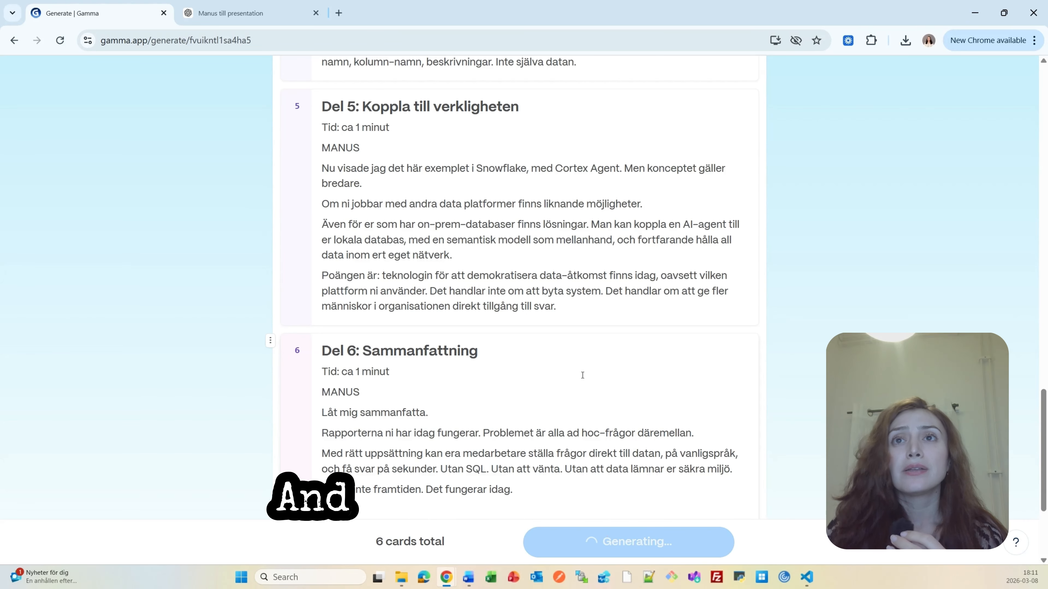
scroll(586, 375, "up", 20)
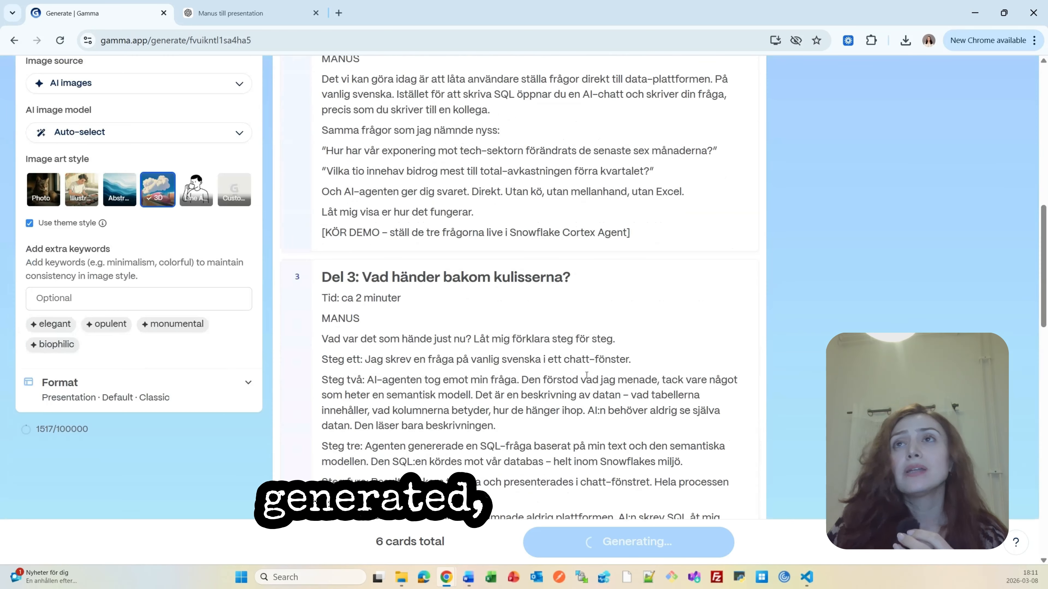
scroll(590, 378, "up", 6)
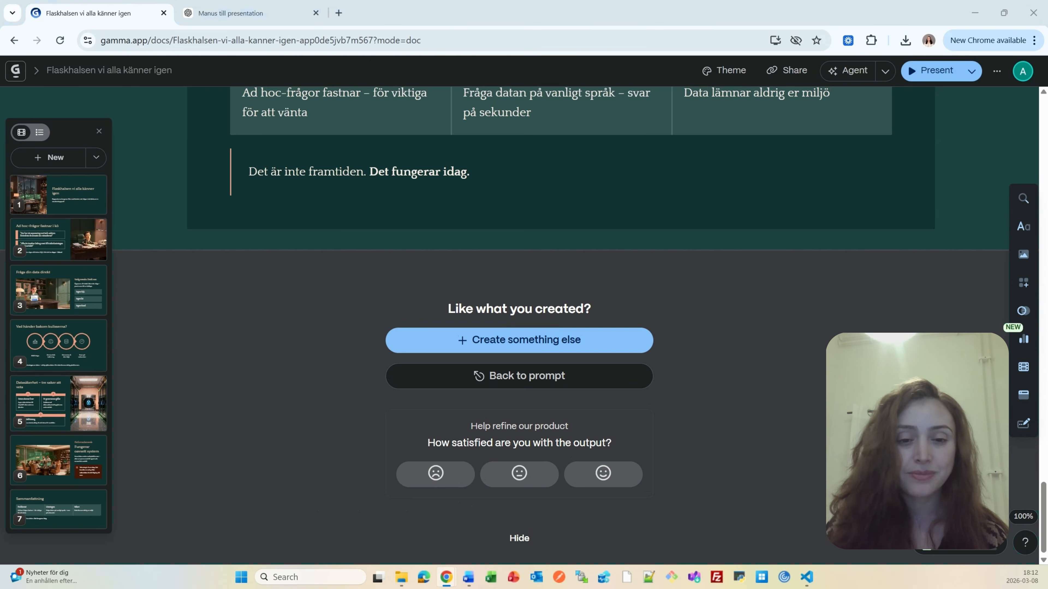
Review the generated presentation's cards from the closing summary back to the title card, checking text, images and styling
scroll(534, 413, "up", 15)
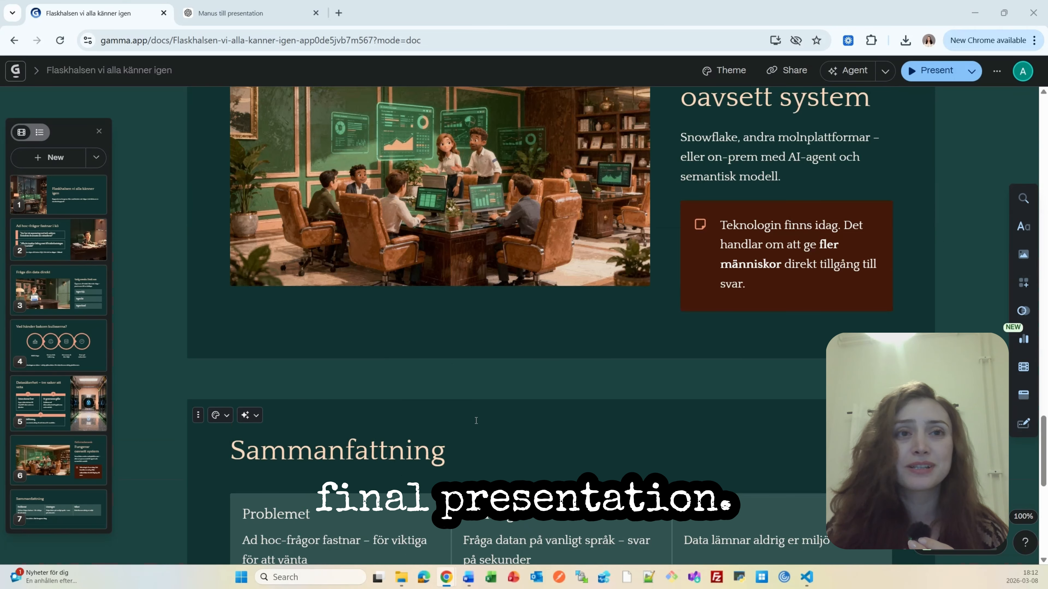
scroll(496, 447, "up", 15)
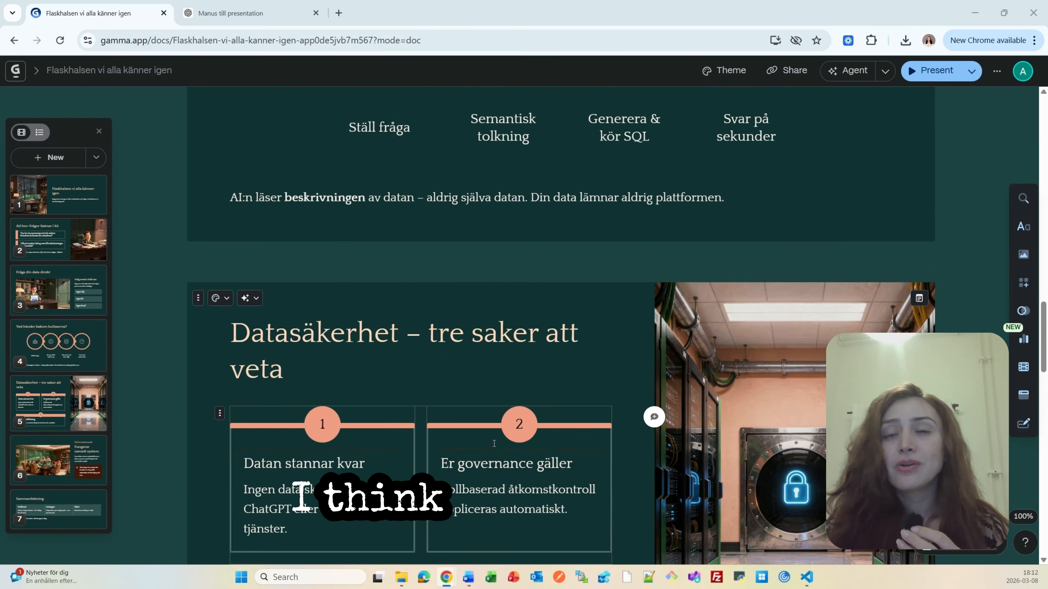
scroll(490, 443, "up", 5)
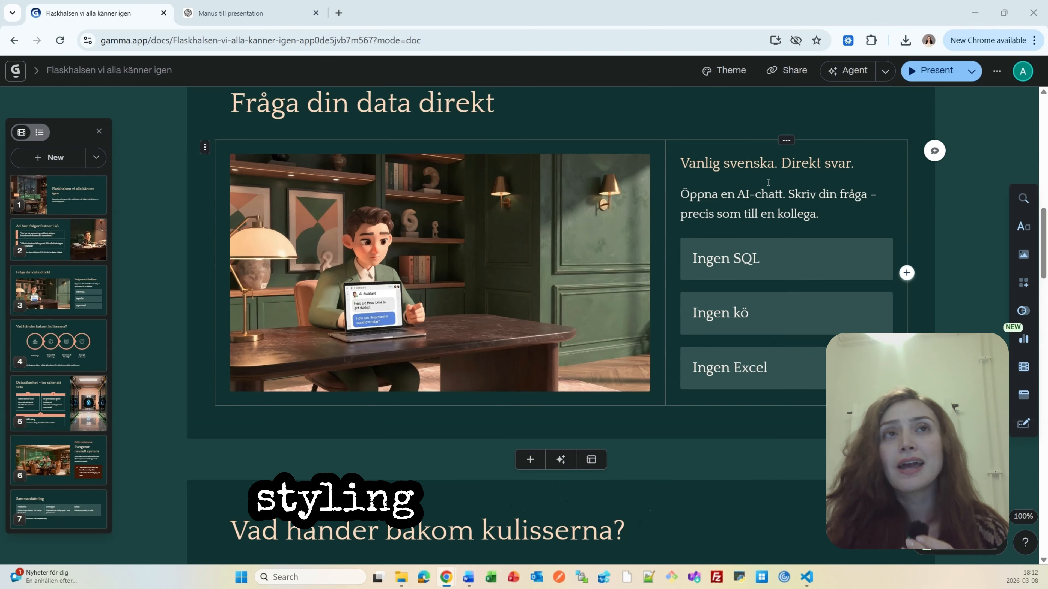
scroll(627, 366, "up", 15)
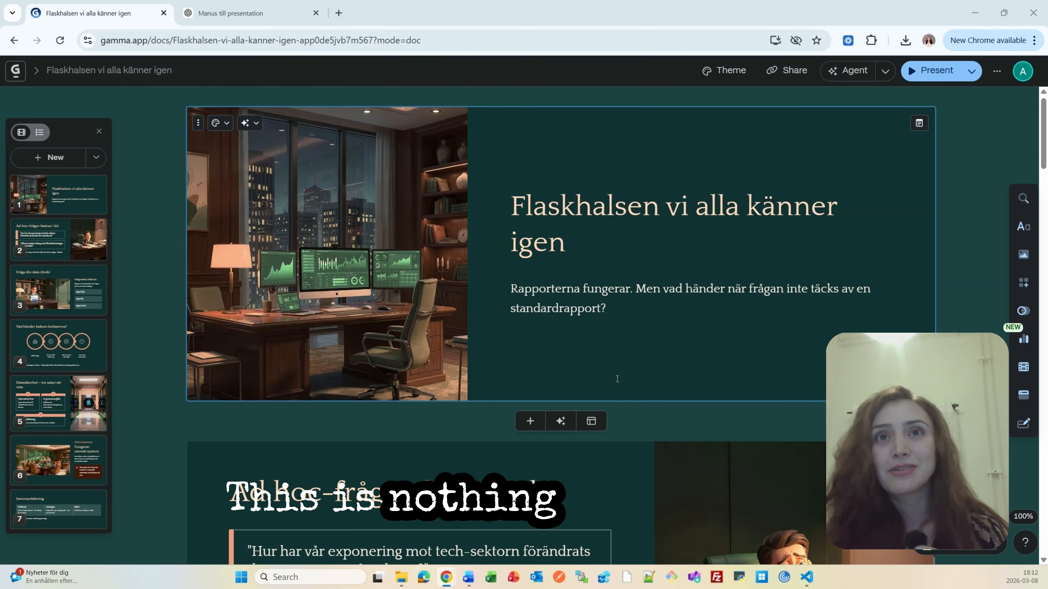